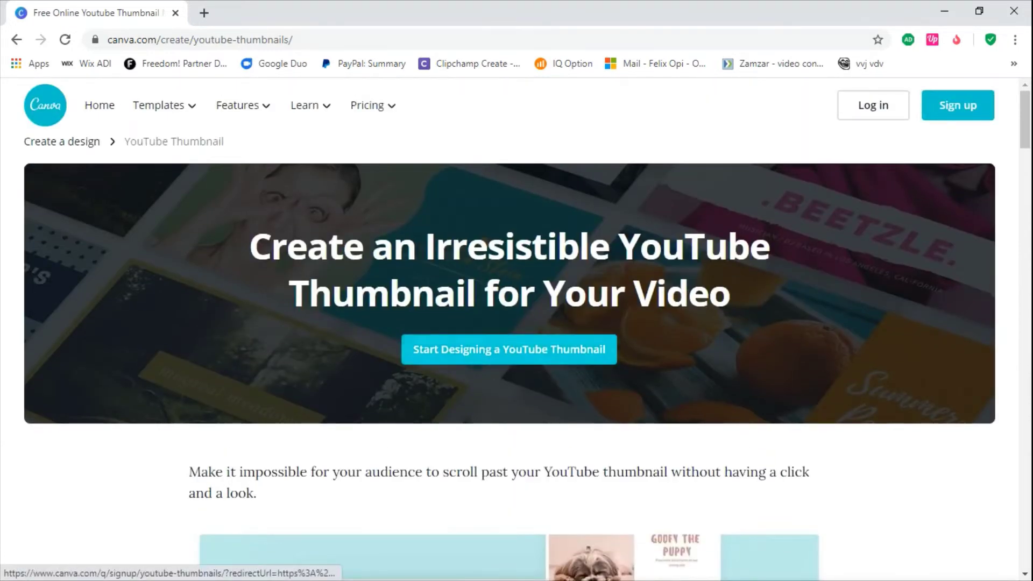
# Start a YouTube thumbnail design and apply the "NUCLEAR REVENGE!" gaming template to the blank page
pyautogui.click(509, 349)
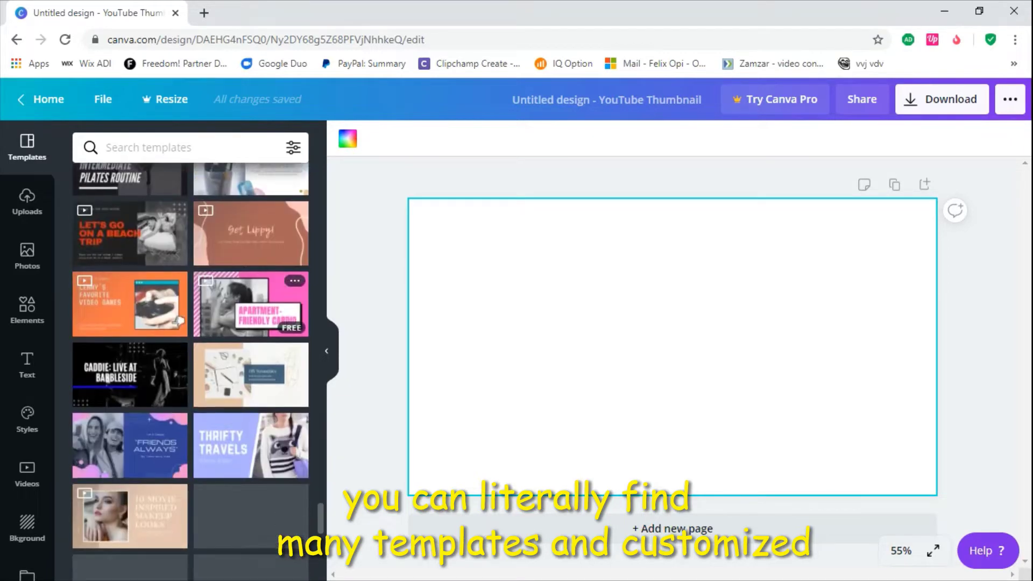
pyautogui.scroll(-2, 250, 350)
pyautogui.scroll(-10, 190, 371)
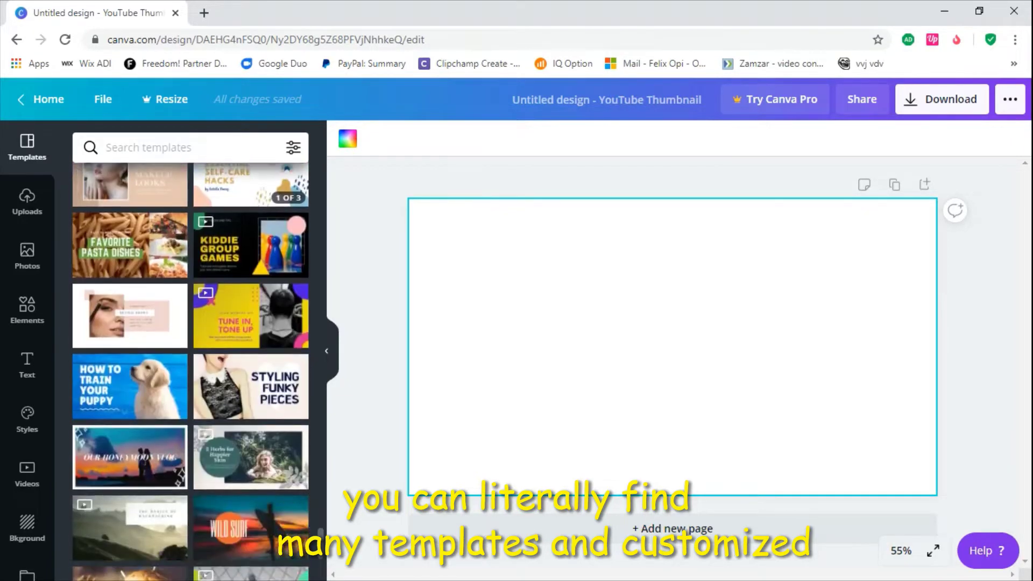
pyautogui.scroll(-1, 190, 350)
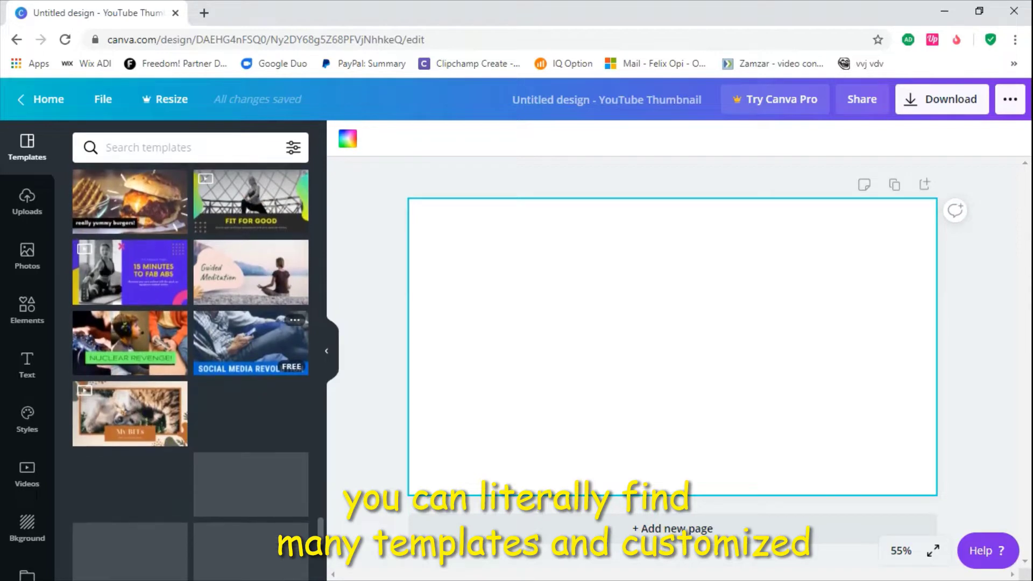
pyautogui.press('Escape')
pyautogui.click(129, 339)
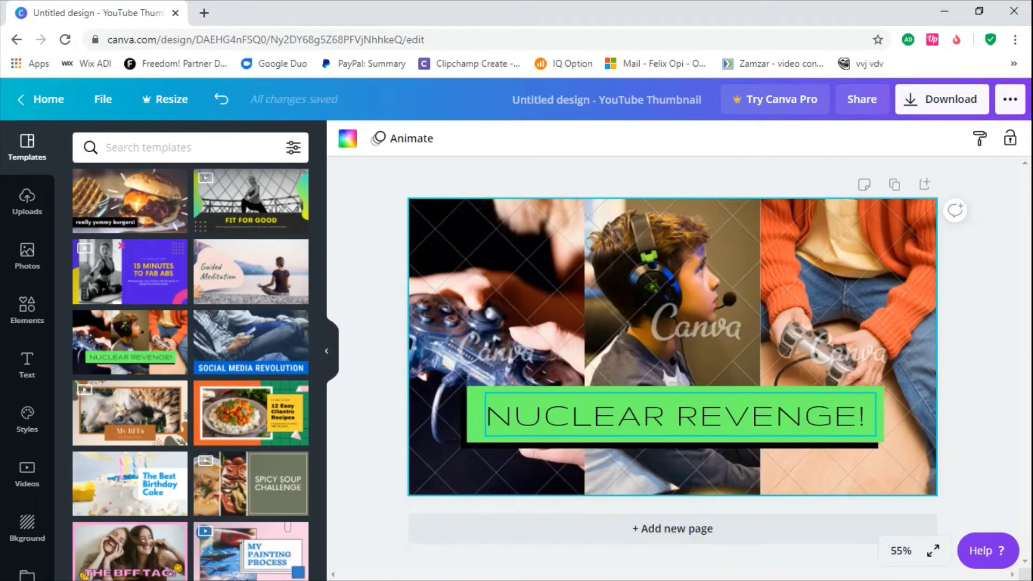
pyautogui.click(673, 498)
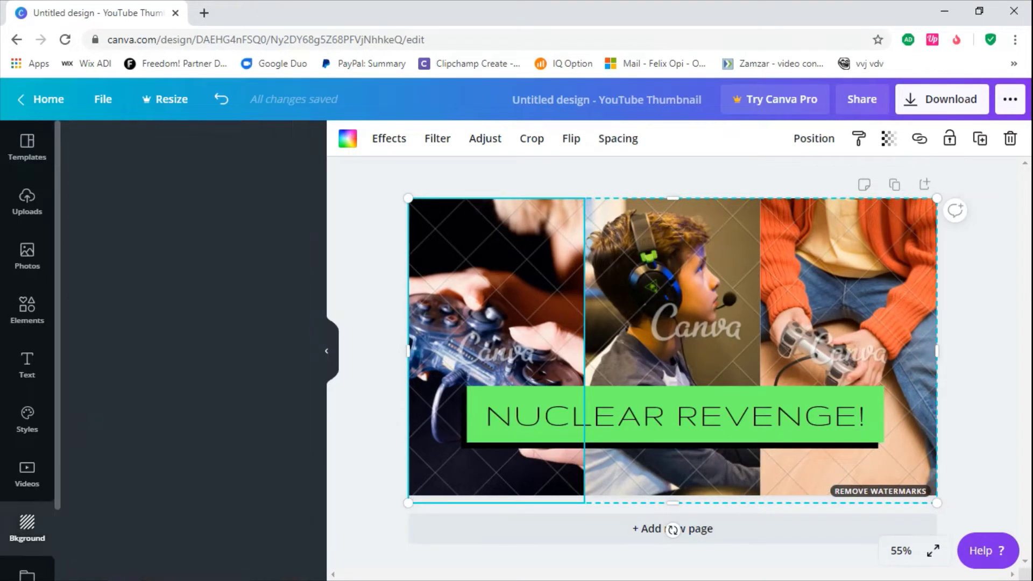
# Undo the applied template, look through the thumbnail templates and apply the "NUCLEAR REVENGE!" one again
pyautogui.hotkey('ctrl', 'z')
pyautogui.scroll(-15, 191, 371)
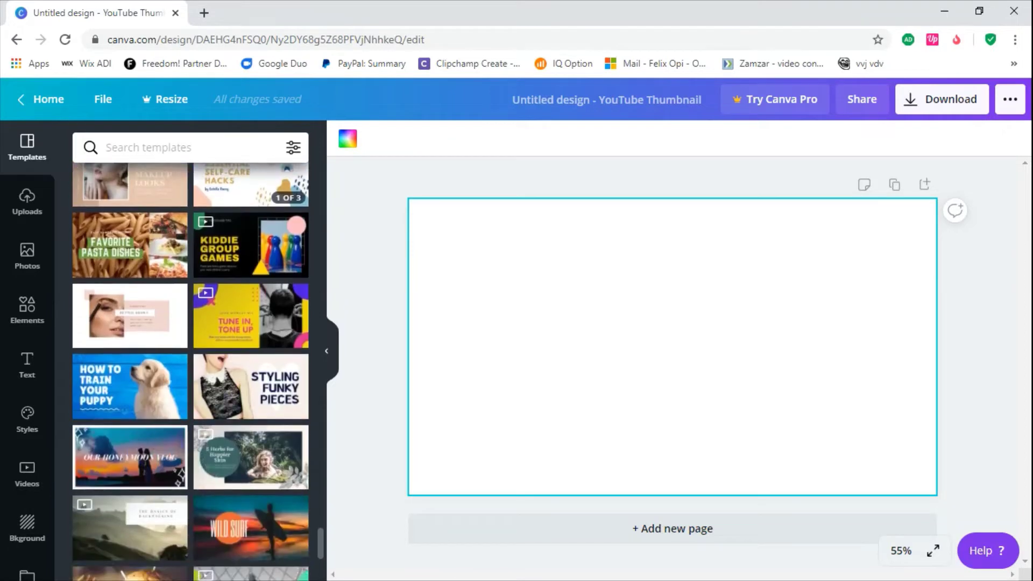
pyautogui.scroll(-1, 190, 371)
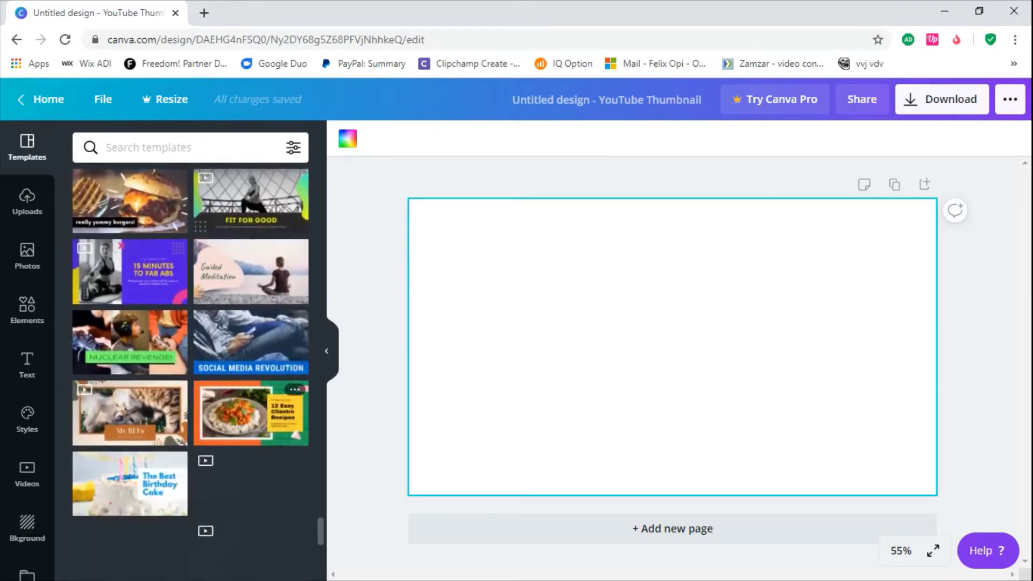
pyautogui.click(130, 342)
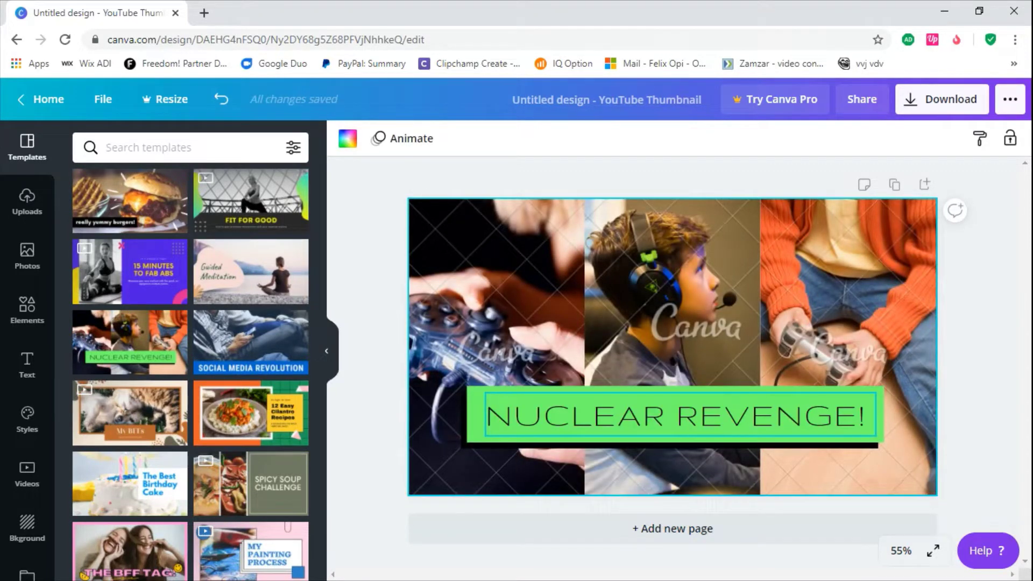
# Select the template's photo grid and look through the available background images
pyautogui.click(673, 498)
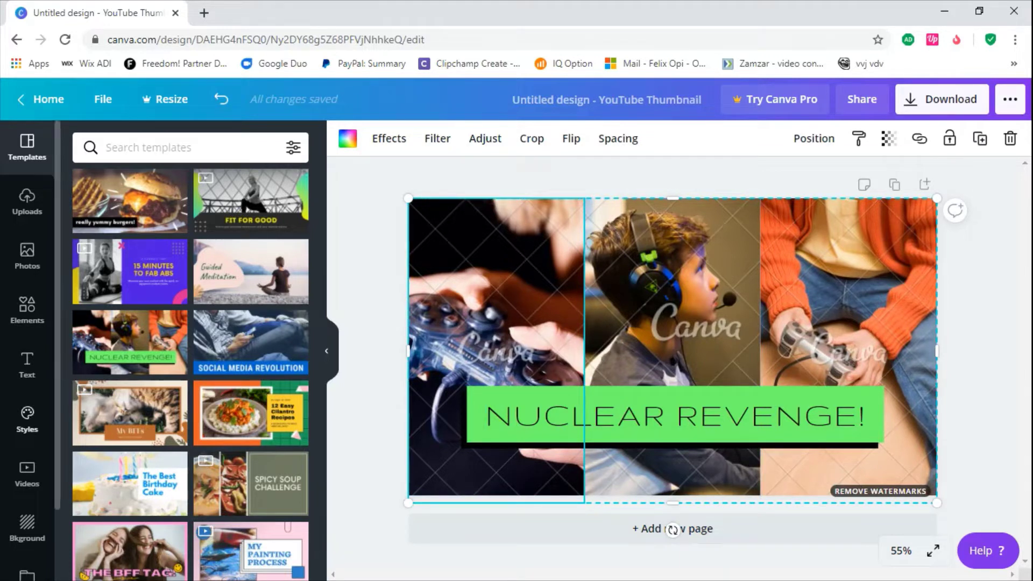
pyautogui.click(27, 529)
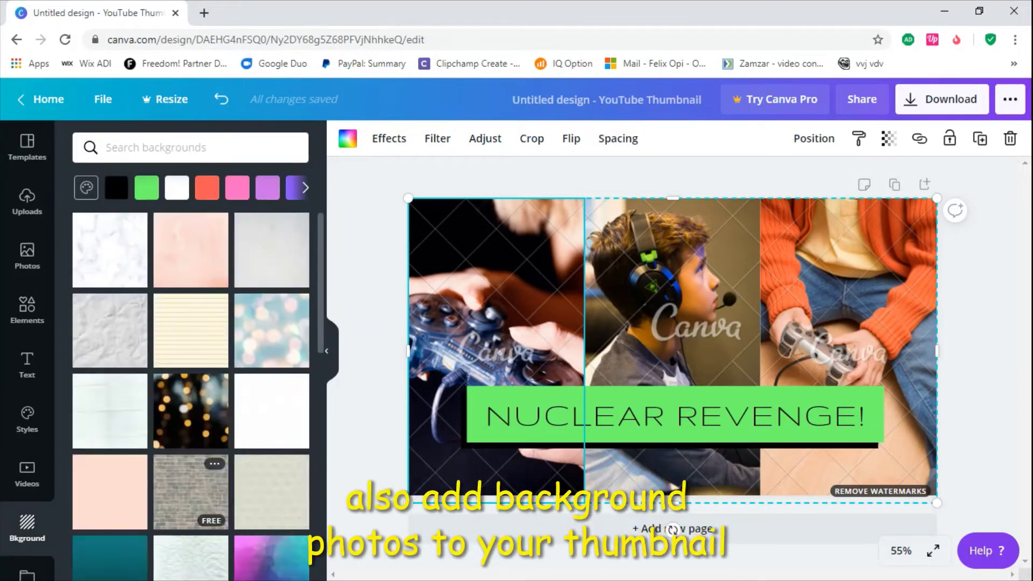
pyautogui.scroll(-10, 191, 396)
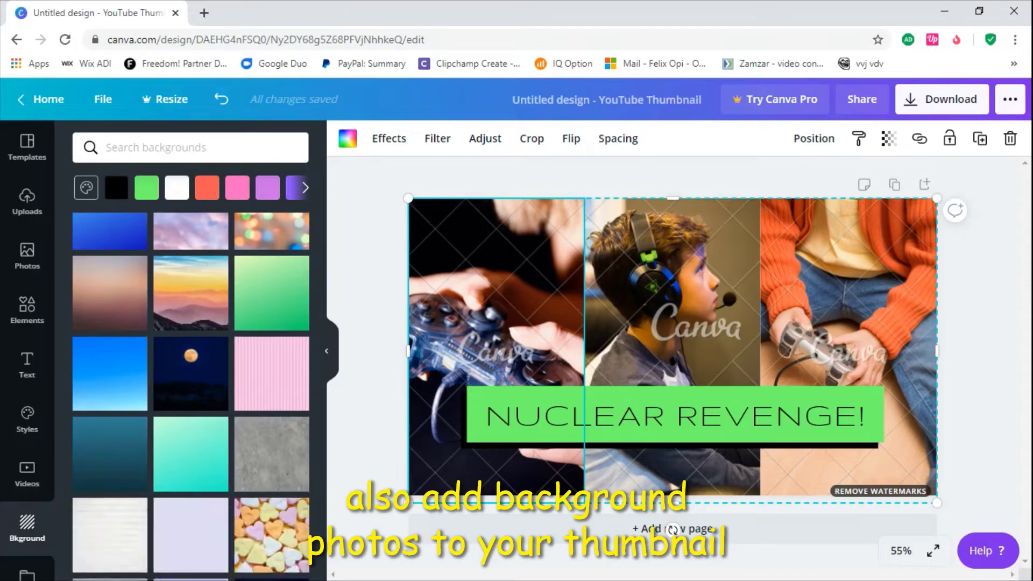
pyautogui.scroll(-1, 191, 452)
pyautogui.scroll(-5, 191, 396)
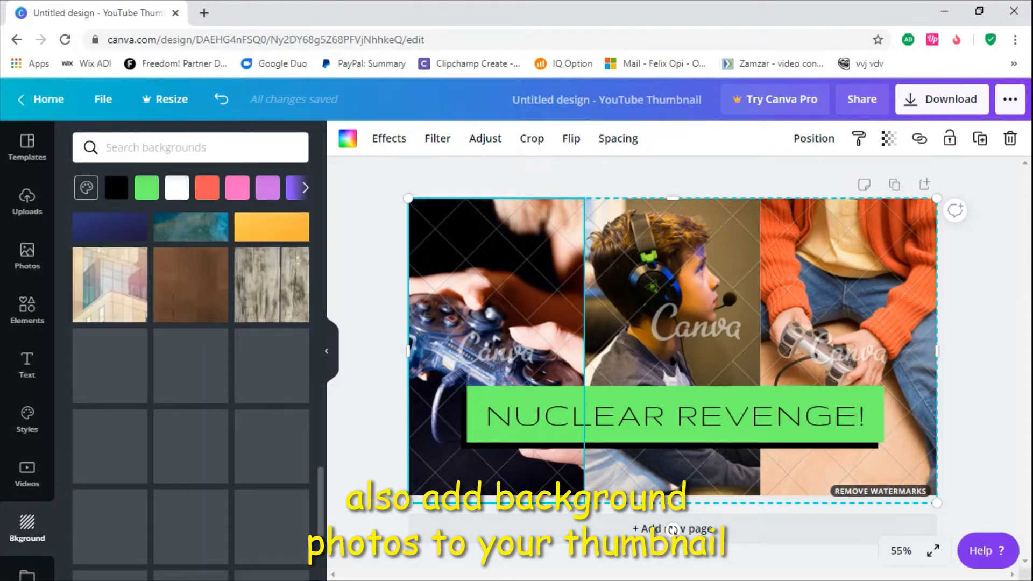
pyautogui.scroll(-4, 191, 396)
# Add the recently used photo of two people in white tops and jeans and resize it toward the thumbnail's upper-left corner
pyautogui.click(27, 256)
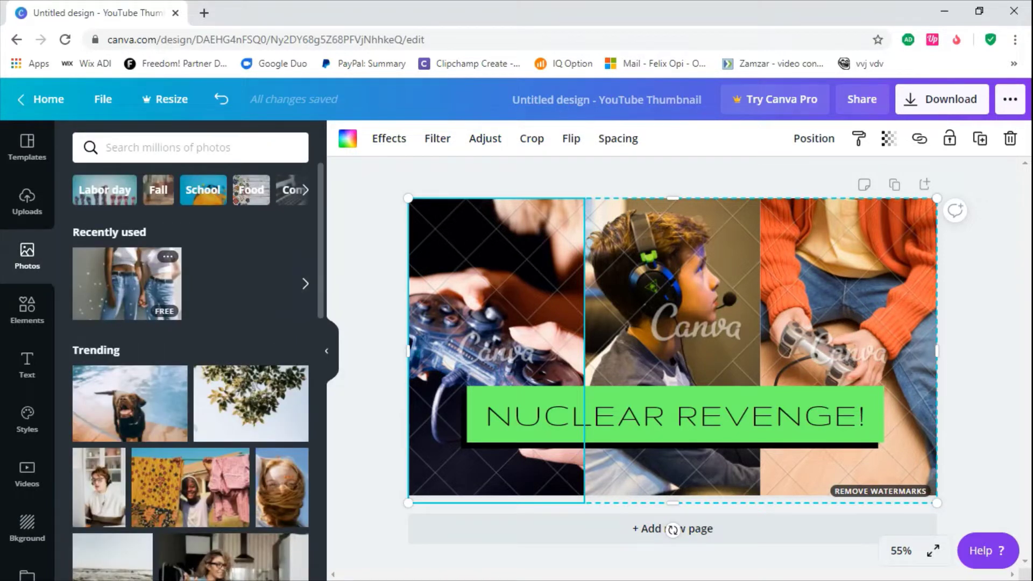
pyautogui.click(127, 284)
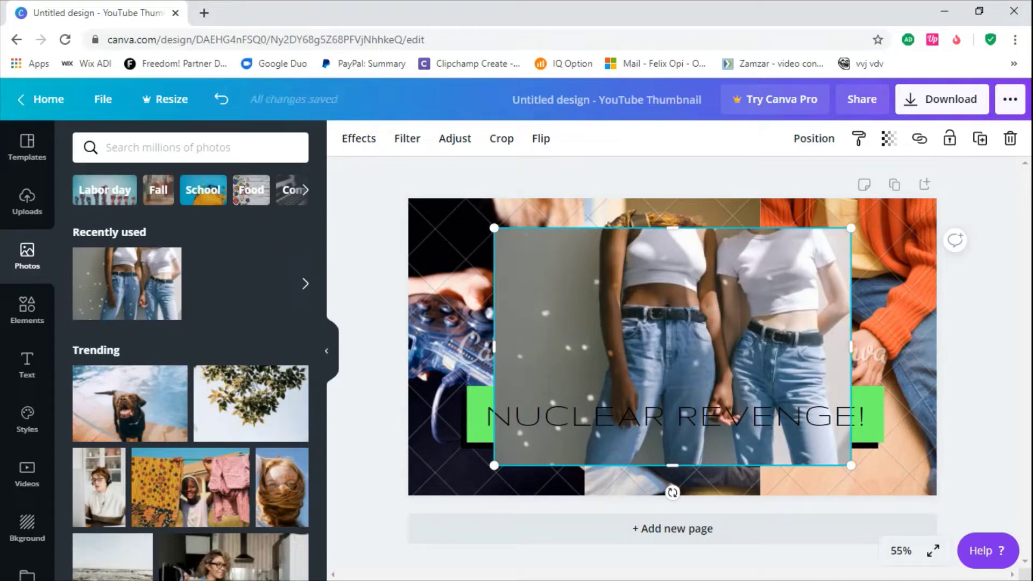
pyautogui.moveTo(494, 228); pyautogui.dragTo(454, 203)
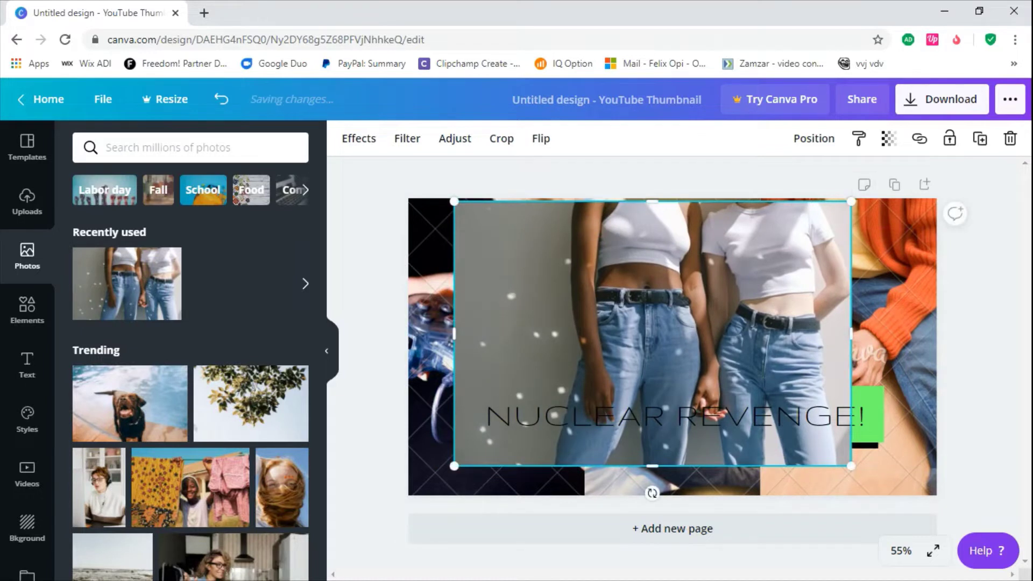
pyautogui.moveTo(853, 203); pyautogui.dragTo(717, 291)
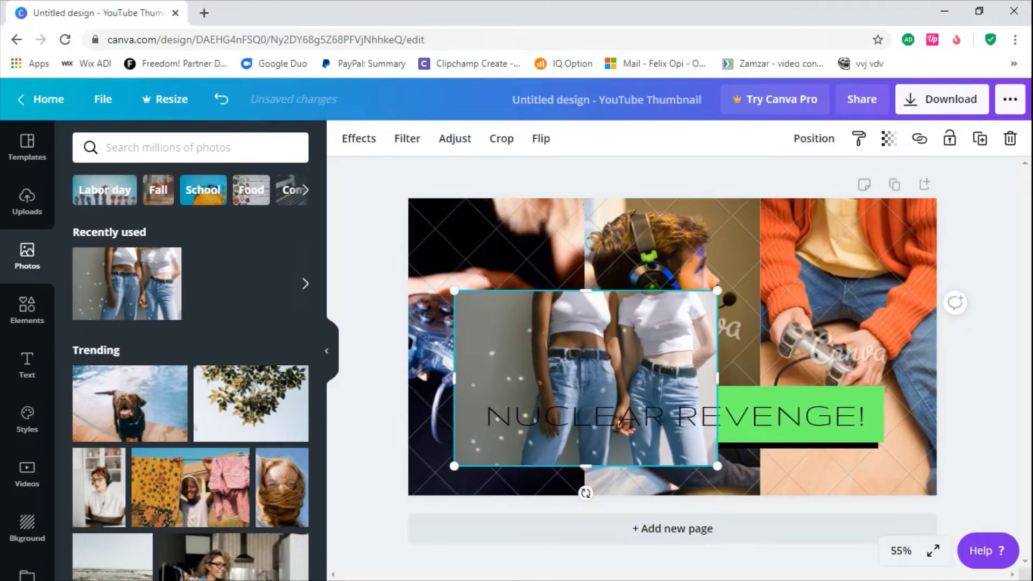
pyautogui.moveTo(585, 291); pyautogui.dragTo(585, 237)
pyautogui.moveTo(454, 237); pyautogui.dragTo(410, 200)
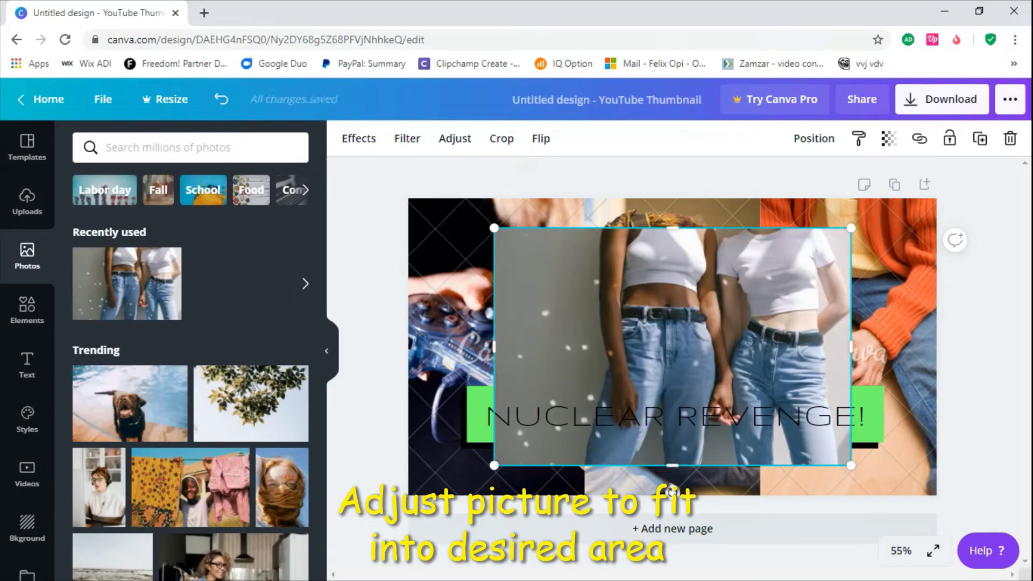
# Resize the jeans photo to cover the first two panels of the three-panel background at full page height
pyautogui.moveTo(494, 228); pyautogui.dragTo(447, 304)
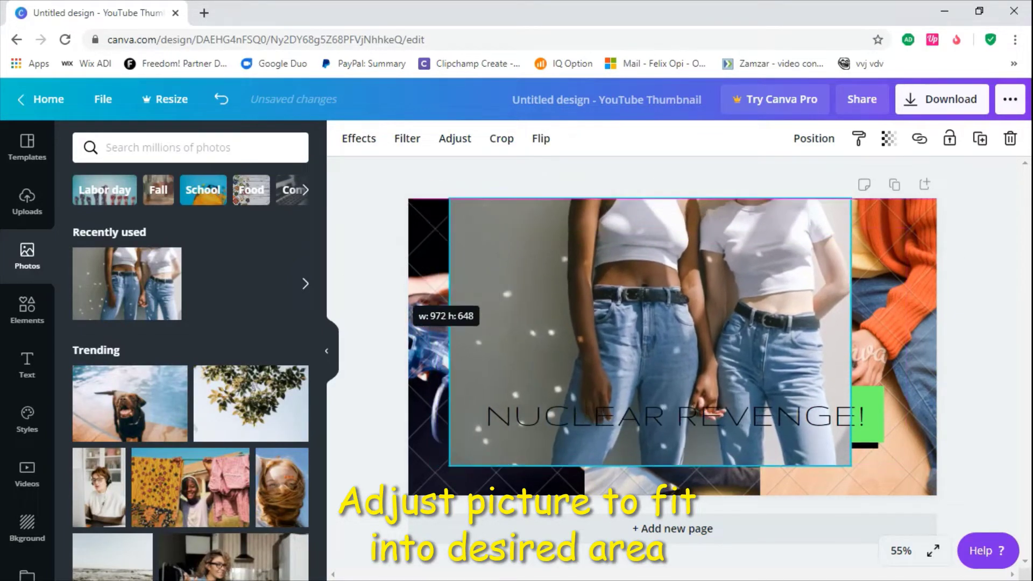
pyautogui.moveTo(851, 198); pyautogui.dragTo(717, 291)
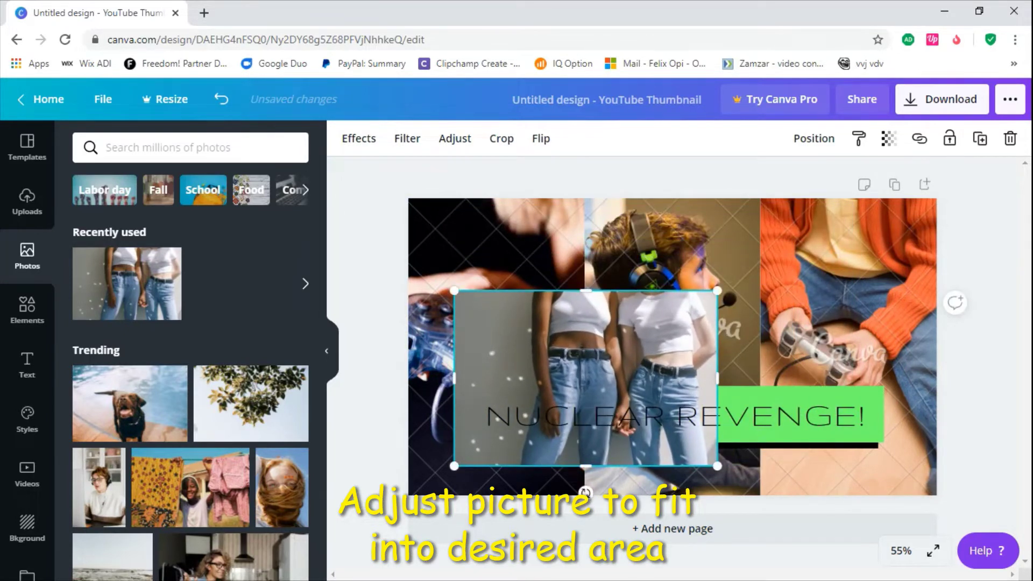
pyautogui.moveTo(586, 291); pyautogui.dragTo(586, 237)
pyautogui.moveTo(454, 236); pyautogui.dragTo(409, 197)
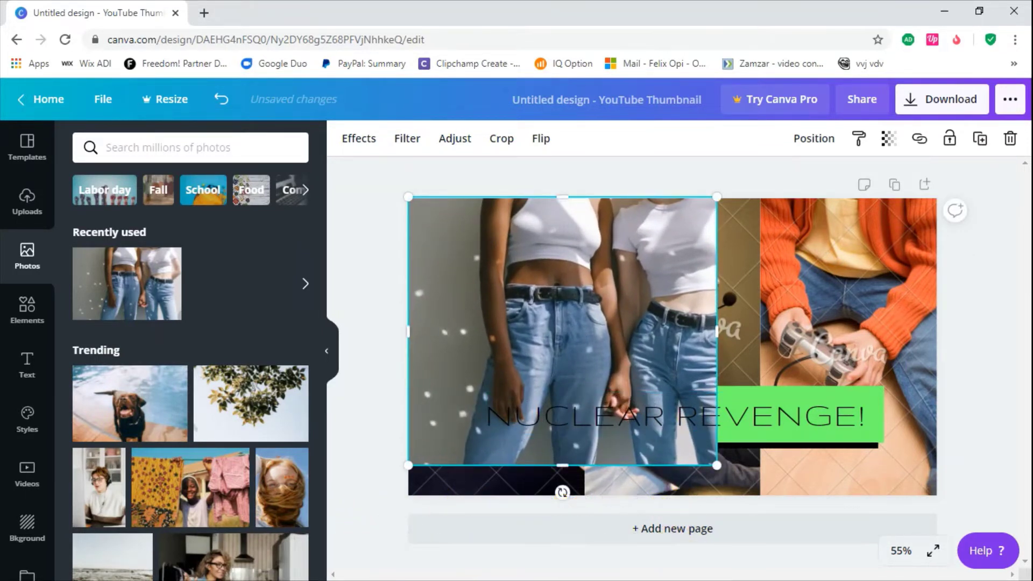
pyautogui.moveTo(716, 465); pyautogui.dragTo(759, 503)
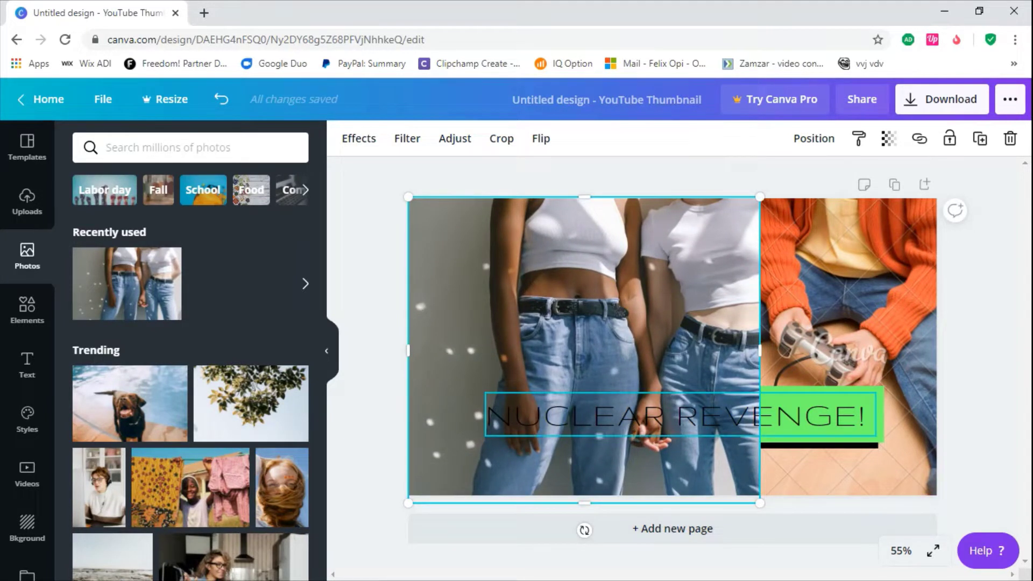
# Replace the "NUCLEAR REVENGE!" heading text with "WE LOVE DESIGNS"
pyautogui.click(805, 417)
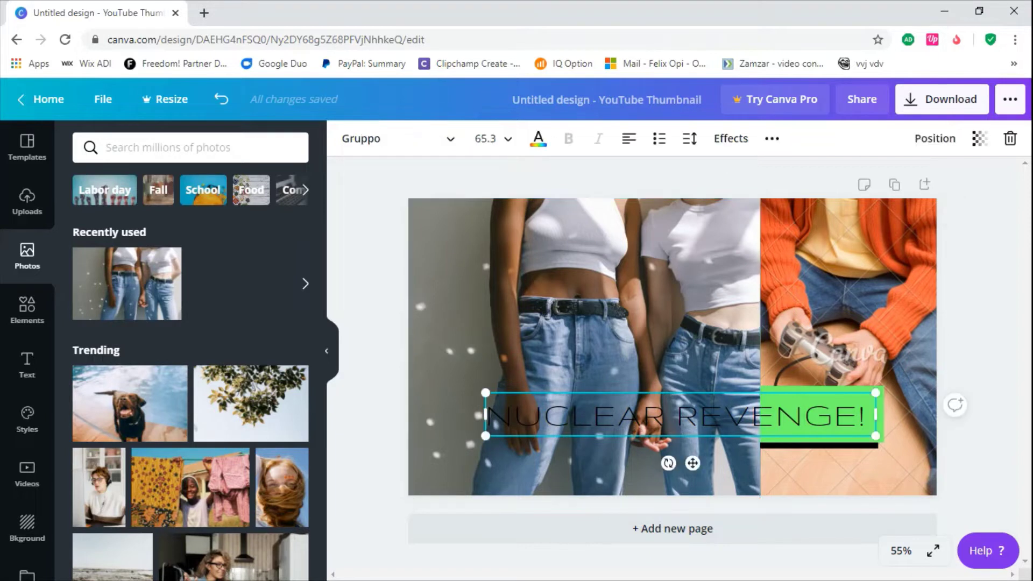
pyautogui.doubleClick(804, 417)
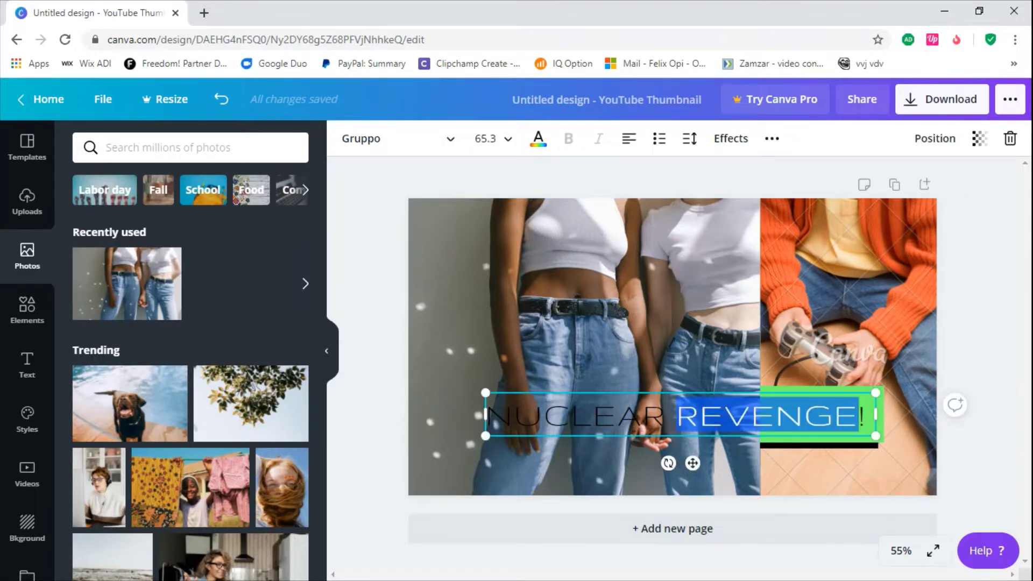
pyautogui.press('BackSpace')
pyautogui.press('BackSpace')
pyautogui.press('BackSpace')
pyautogui.press('BackSpace')
pyautogui.press('BackSpace')
pyautogui.press('BackSpace')
pyautogui.press('BackSpace')
pyautogui.press('BackSpace')
pyautogui.press('BackSpace')
pyautogui.press('BackSpace')
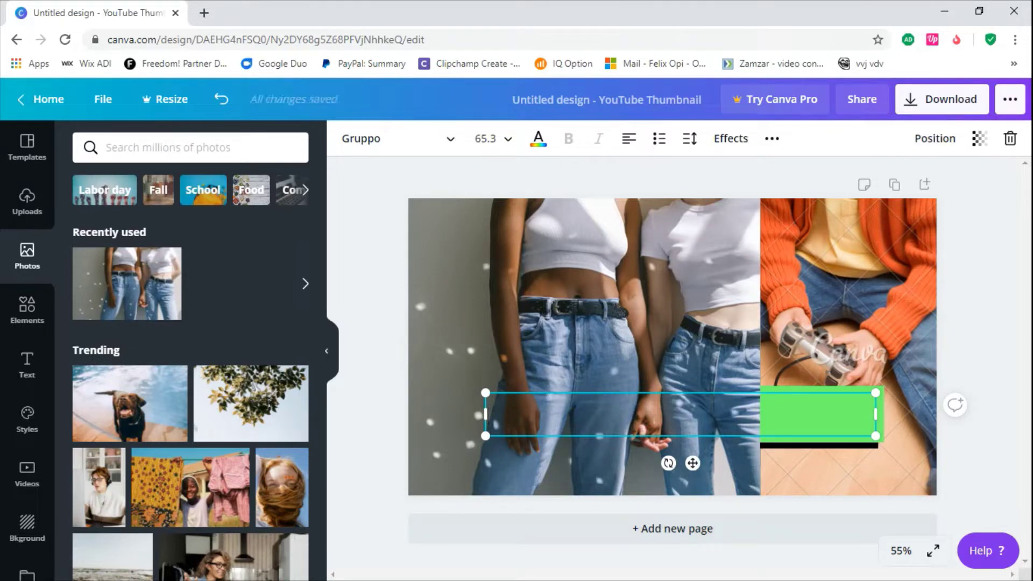
pyautogui.write('WE LOV')
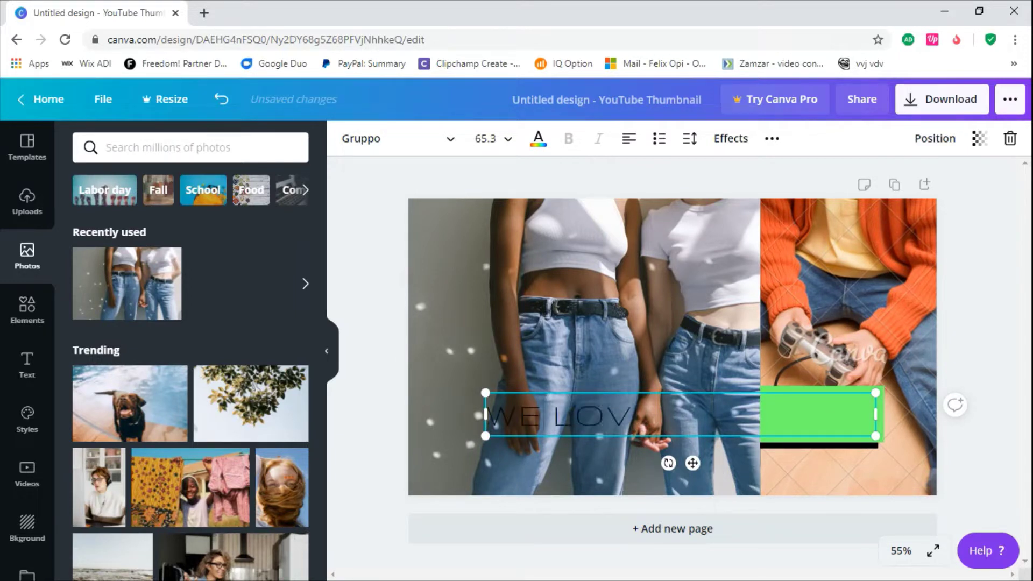
pyautogui.write('E DESIGNS')
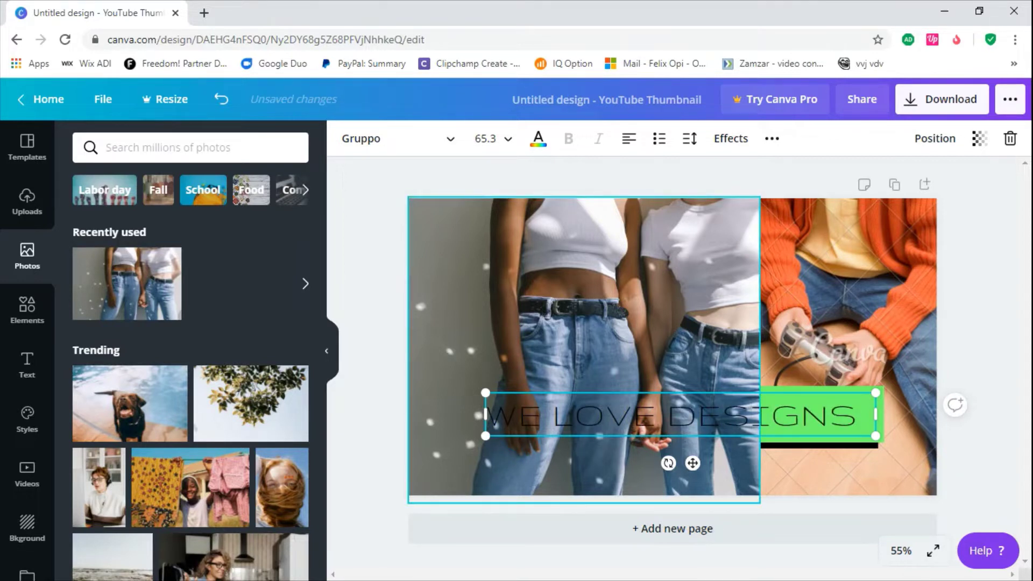
# Look through the trending photos and the ready-made font combinations for another text style
pyautogui.scroll(-7, 191, 371)
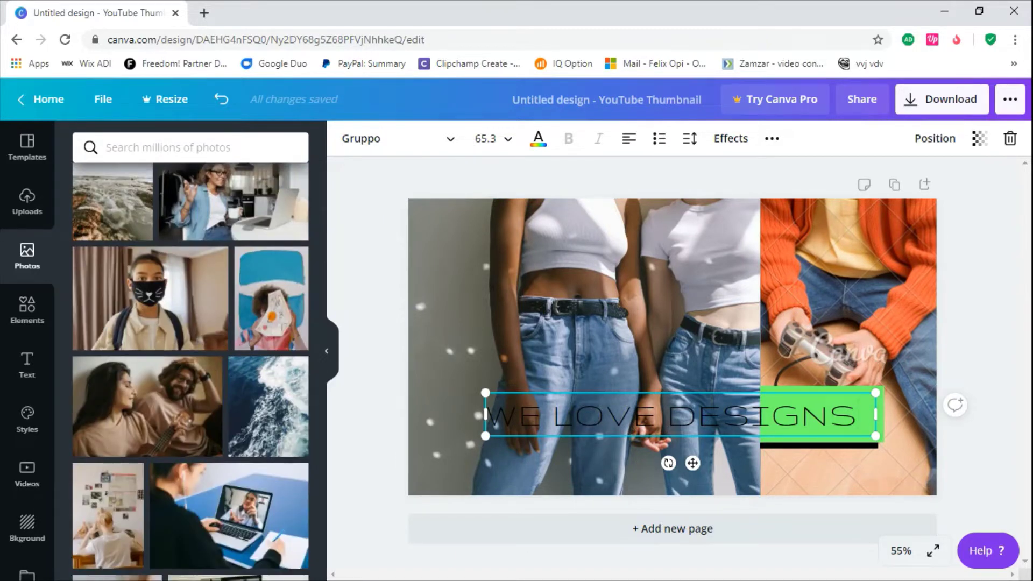
pyautogui.click(27, 366)
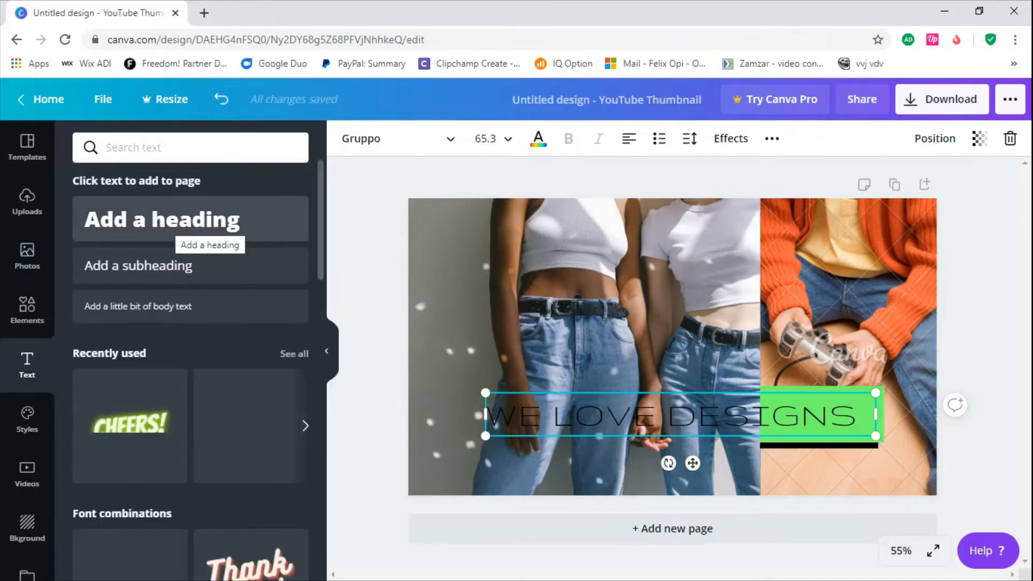
pyautogui.scroll(-2, 194, 221)
pyautogui.scroll(-9, 190, 376)
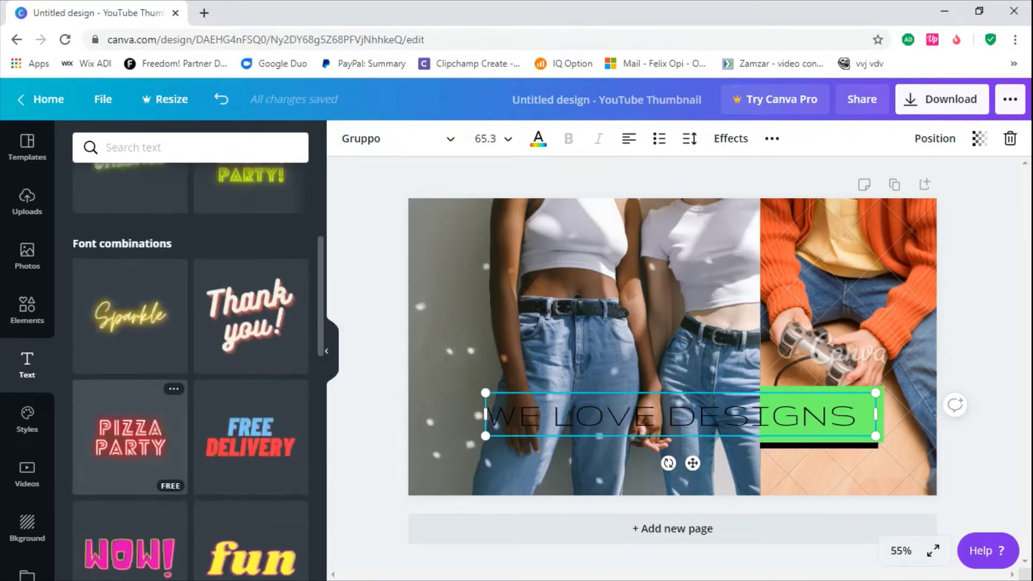
pyautogui.scroll(-9, 190, 371)
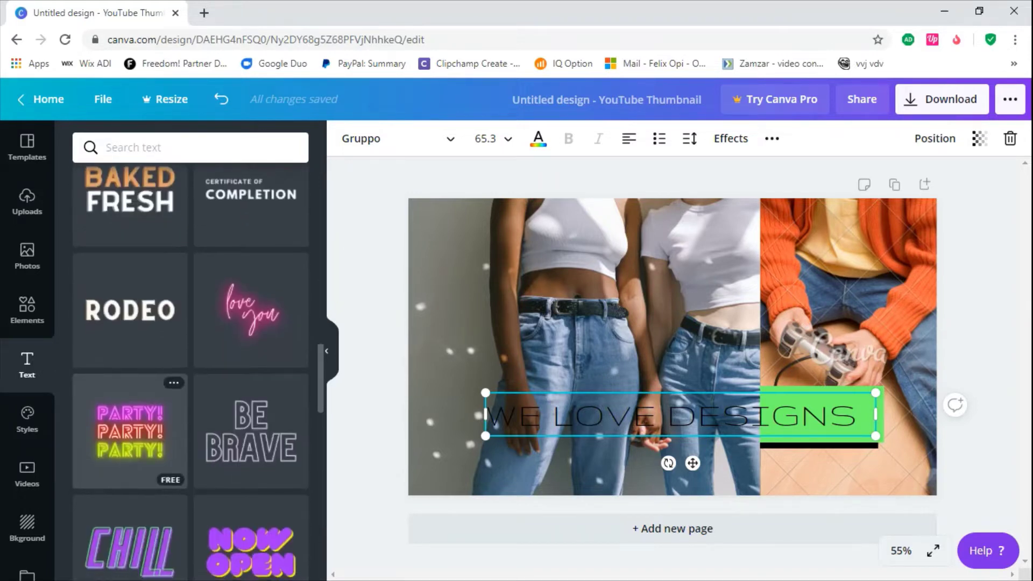
pyautogui.scroll(-2, 129, 431)
pyautogui.scroll(-2, 129, 430)
pyautogui.scroll(3, 130, 430)
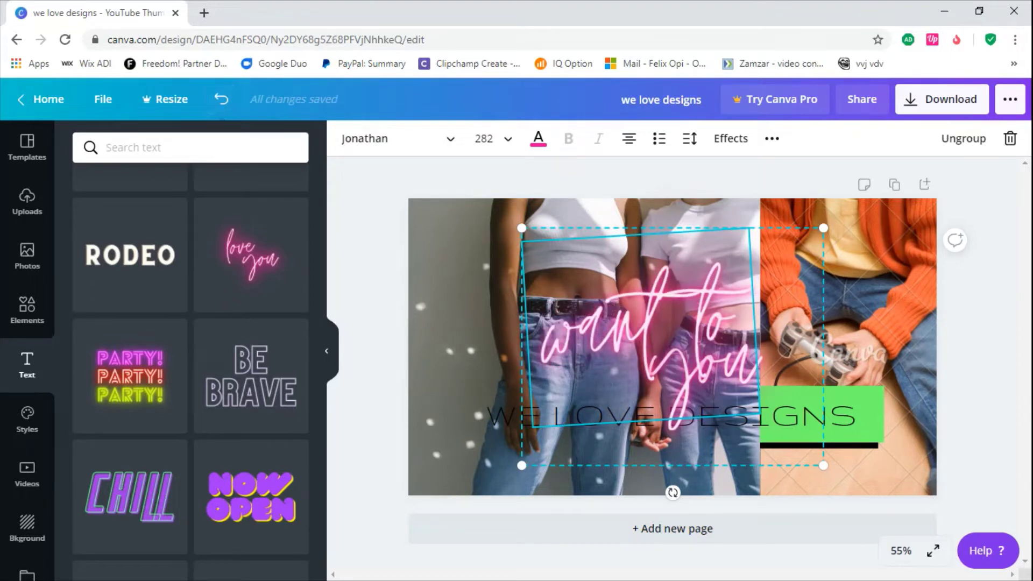
# Undo the wording edits to the pink neon script text and its insertion into the thumbnail
pyautogui.click(221, 99)
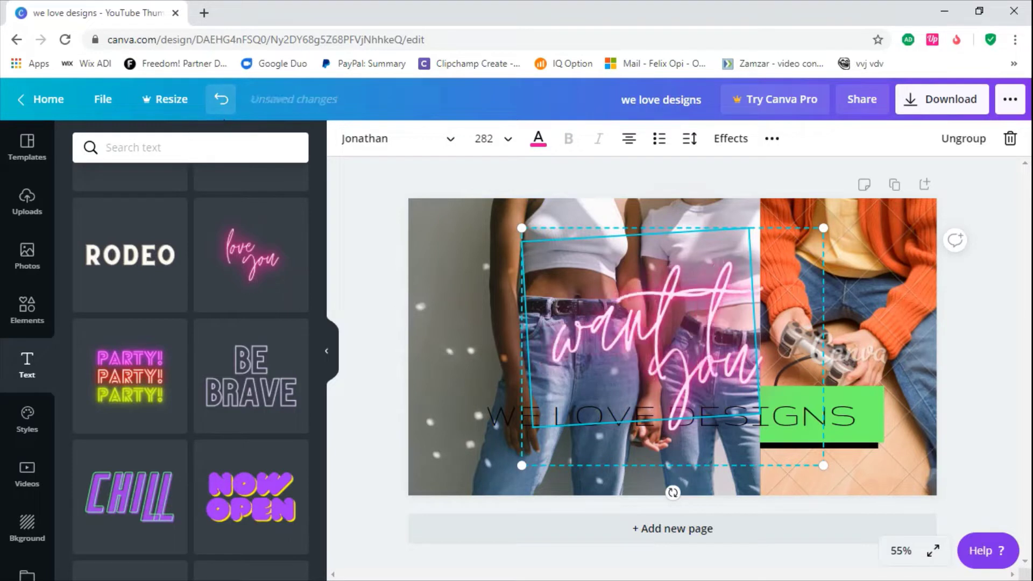
pyautogui.click(221, 99)
pyautogui.click(221, 99)
pyautogui.click(221, 99)
pyautogui.click(221, 99)
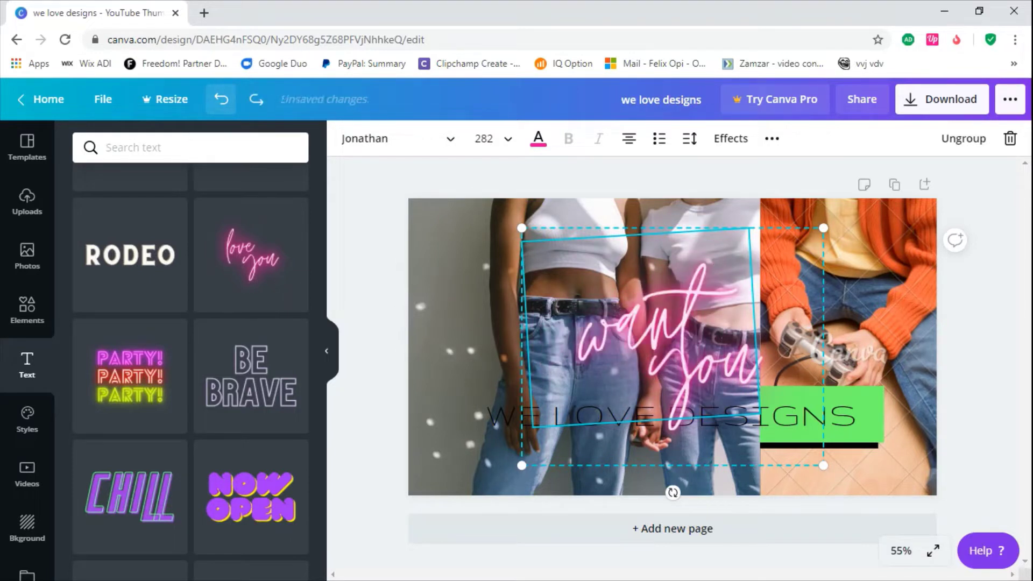
pyautogui.click(222, 99)
pyautogui.click(221, 99)
pyautogui.click(221, 99)
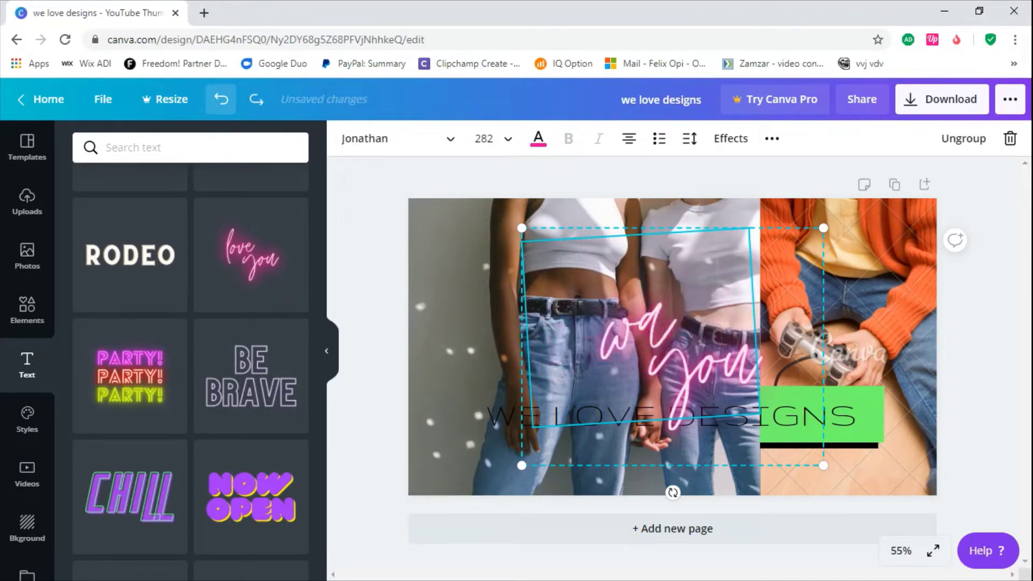
pyautogui.click(222, 99)
pyautogui.click(221, 99)
pyautogui.click(221, 99)
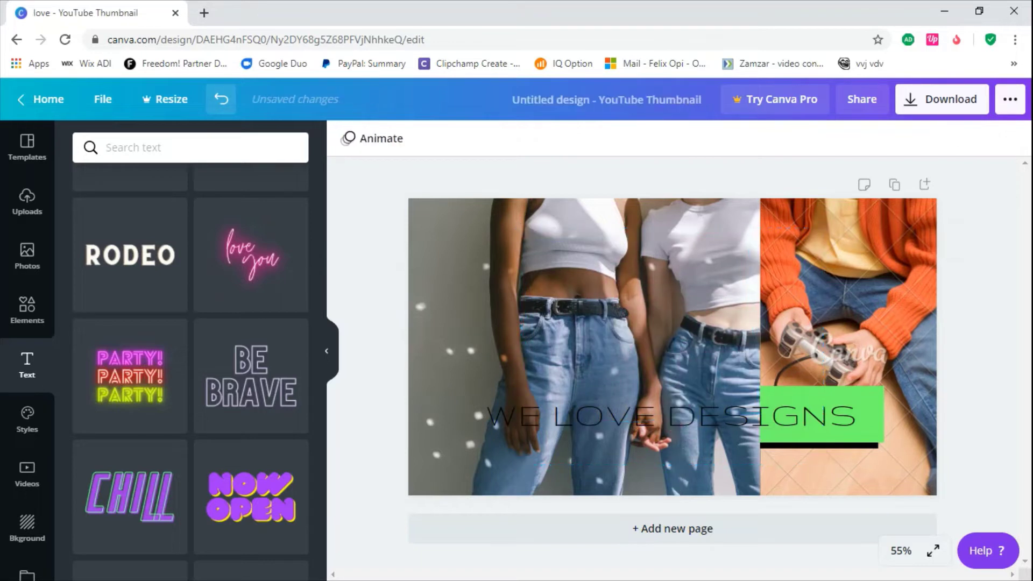
# Insert the yellow "enjoy" text style with the purple shadow into the thumbnail and replace its wording with "want"
pyautogui.scroll(-3, 250, 387)
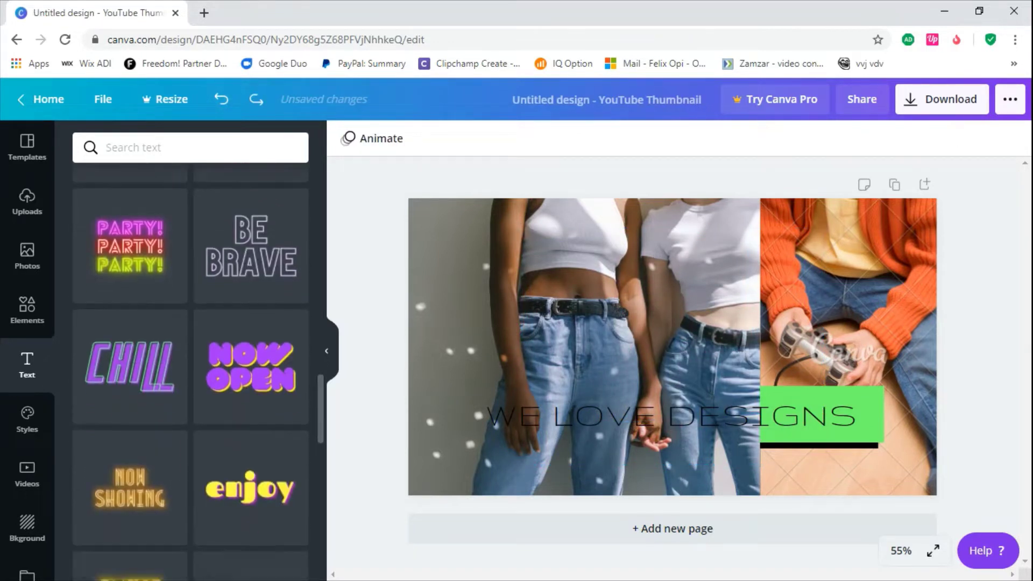
pyautogui.click(251, 390)
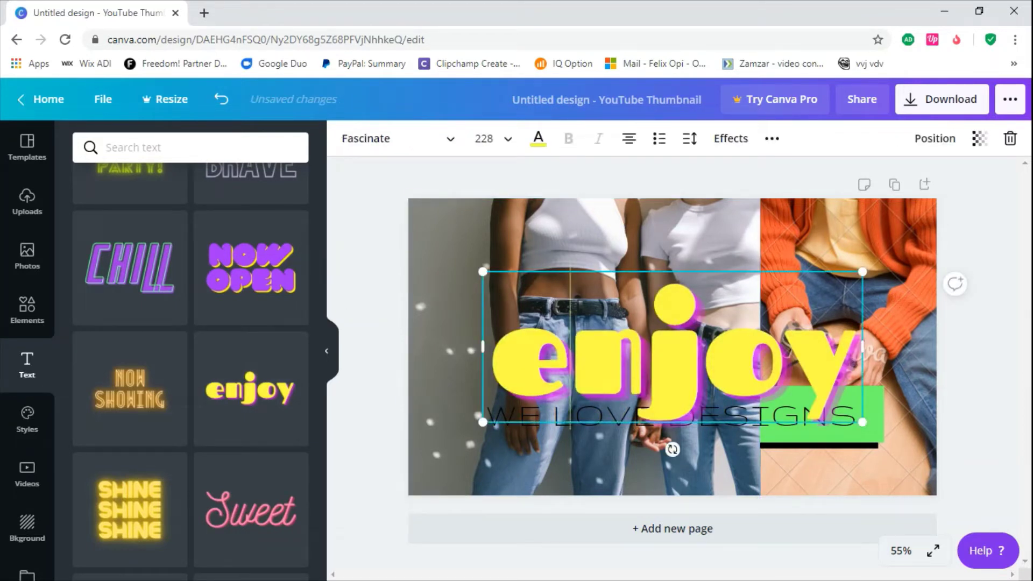
pyautogui.press('Delete')
pyautogui.press('Delete')
pyautogui.press('Delete')
pyautogui.press('Delete')
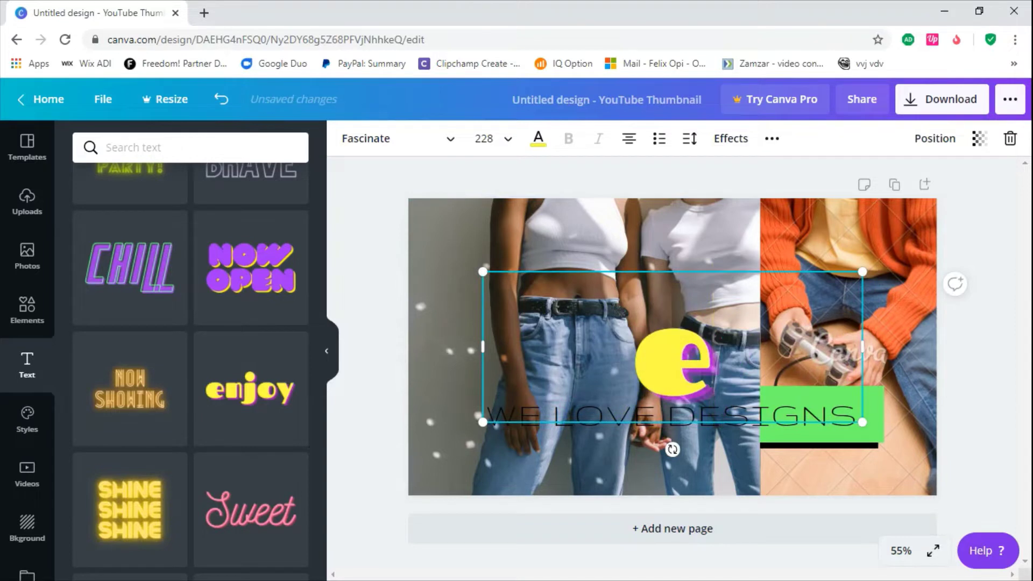
pyautogui.press('BackSpace')
pyautogui.write('want')
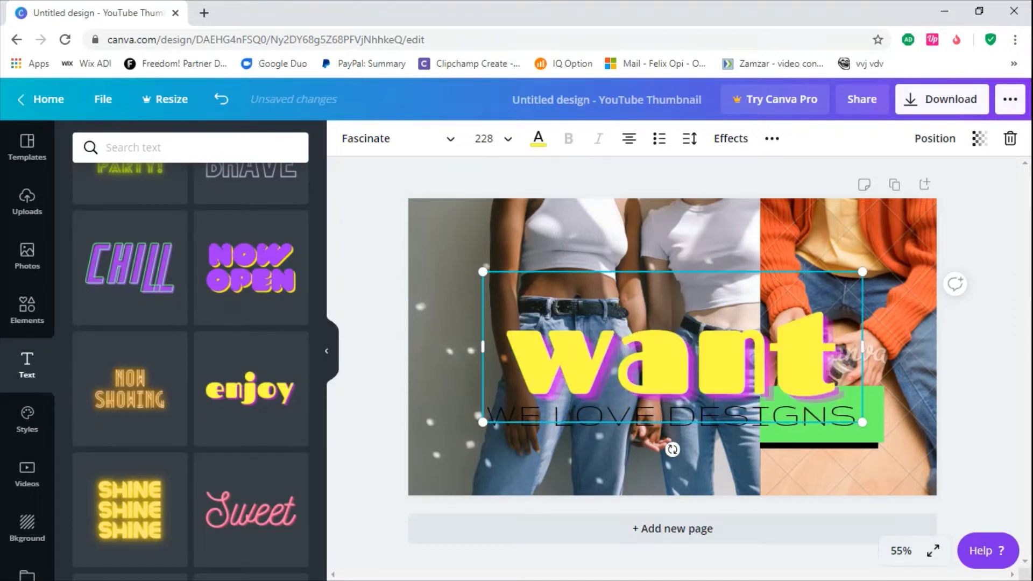
# Set the font size of the yellow "want" text to 42
pyautogui.click(485, 138)
pyautogui.scroll(-3, 487, 419)
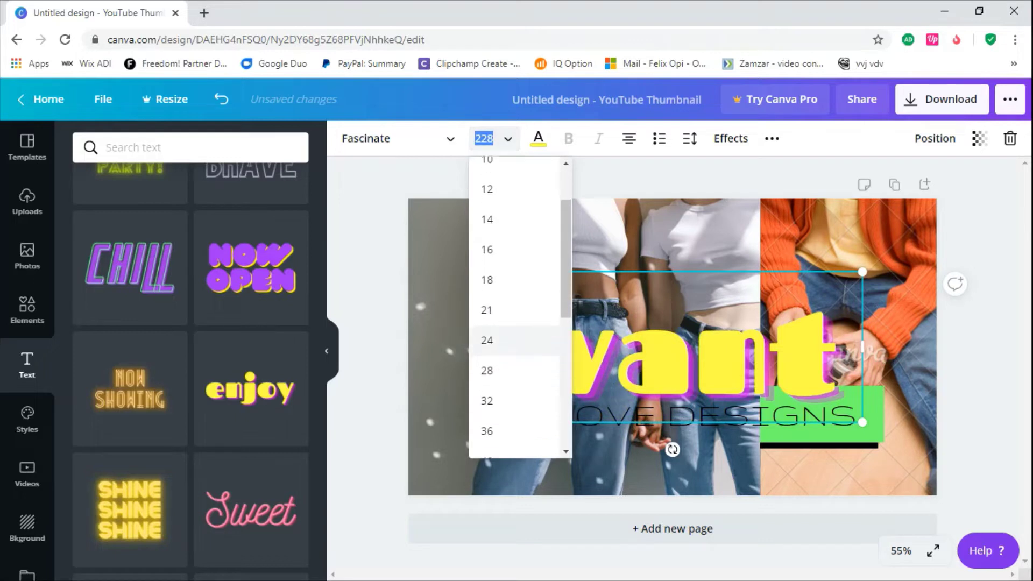
pyautogui.click(486, 364)
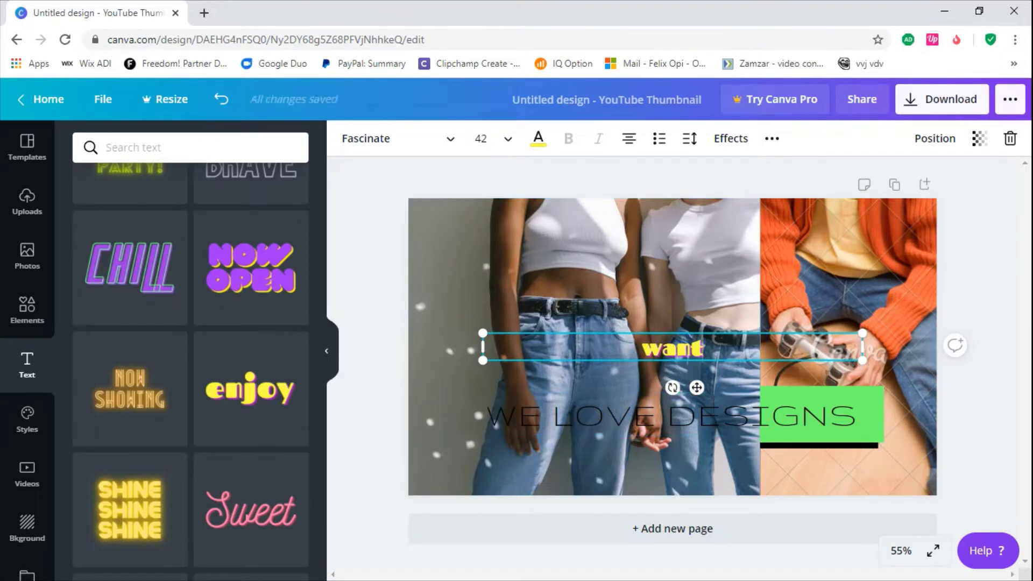
# Extend the yellow text to read "want to be" on one line and "a designer?" on a second line
pyautogui.write('to be')
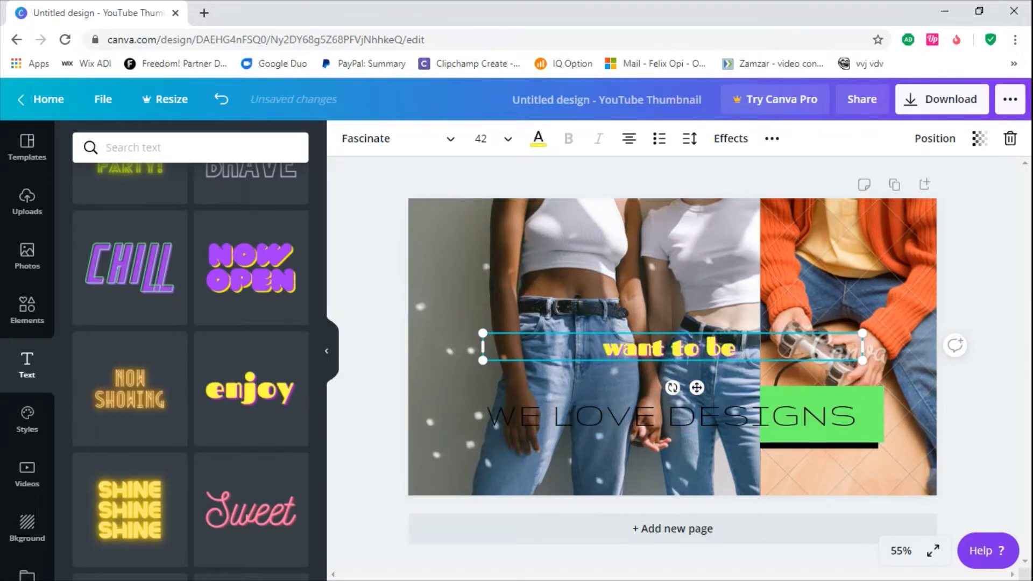
pyautogui.press('Return')
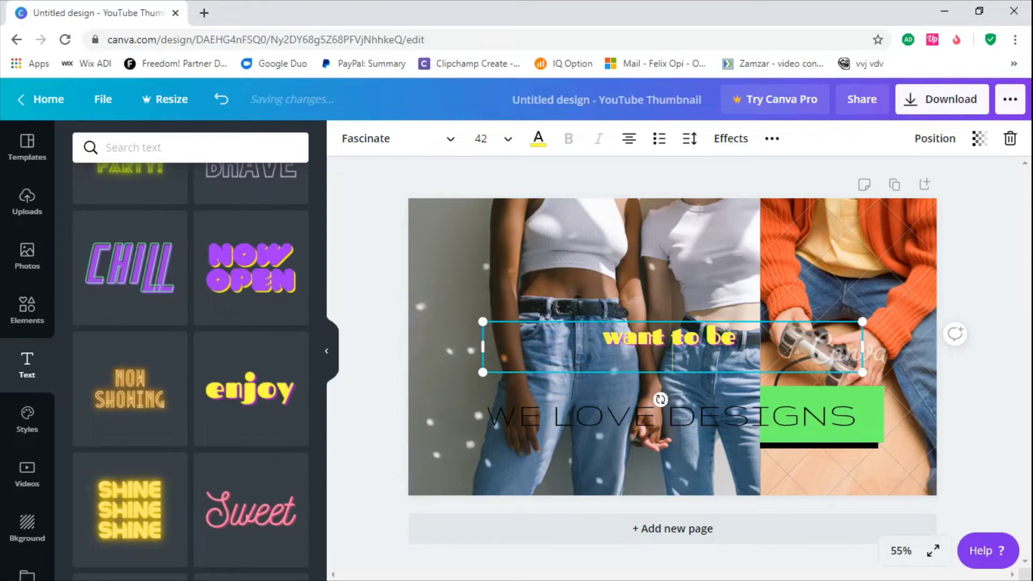
pyautogui.write('a desig')
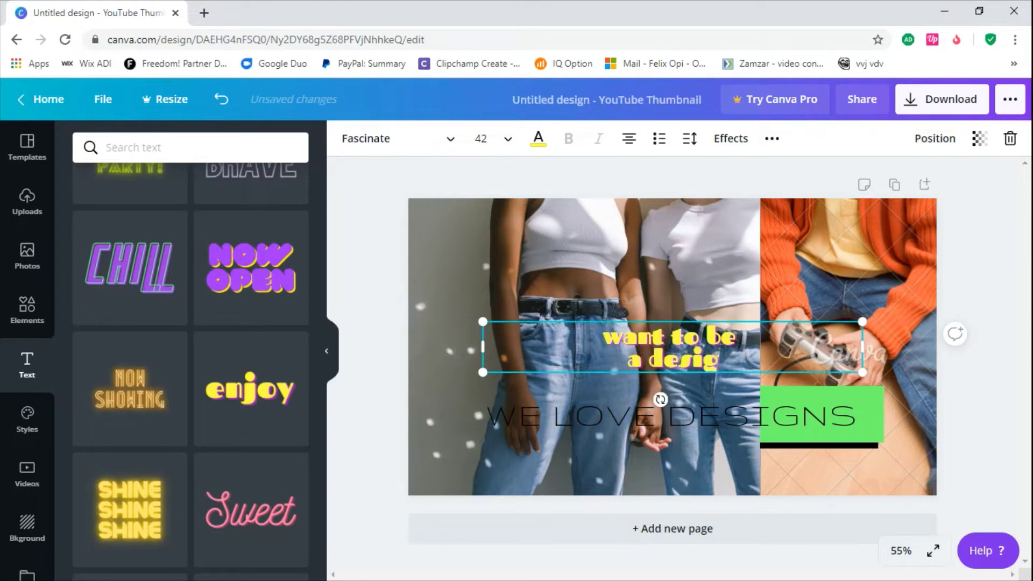
pyautogui.write('ner?')
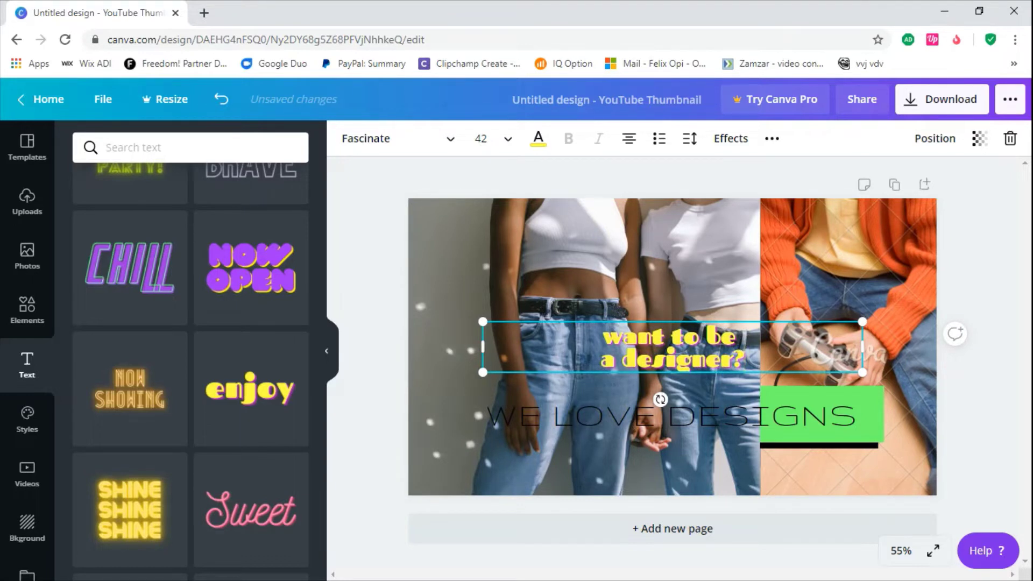
# Move the yellow "want to be a designer?" text up and left, over the waist of the first woman in the jeans photo
pyautogui.moveTo(748, 368); pyautogui.dragTo(626, 317)
pyautogui.moveTo(361, 322); pyautogui.dragTo(358, 322)
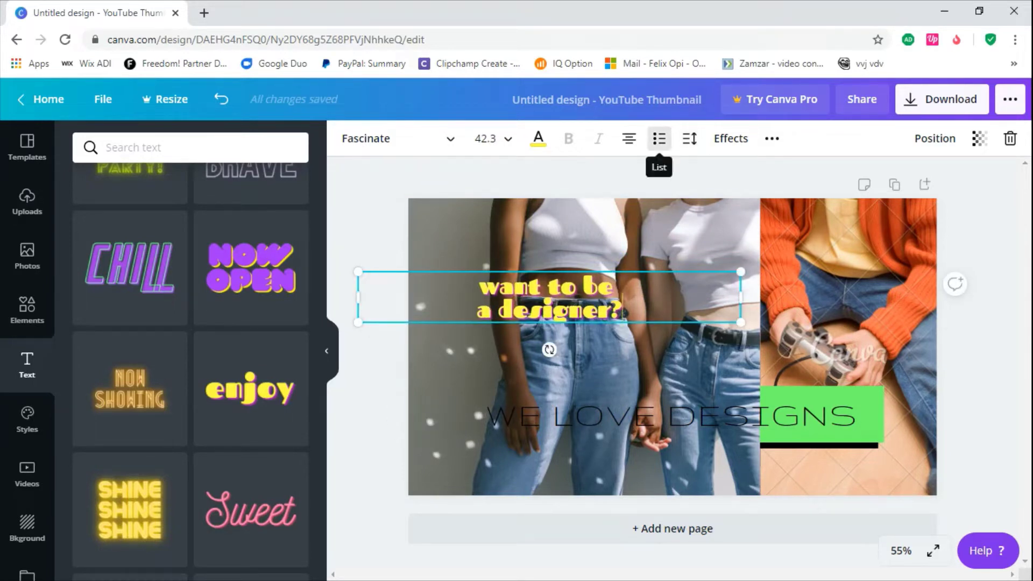
pyautogui.click(772, 138)
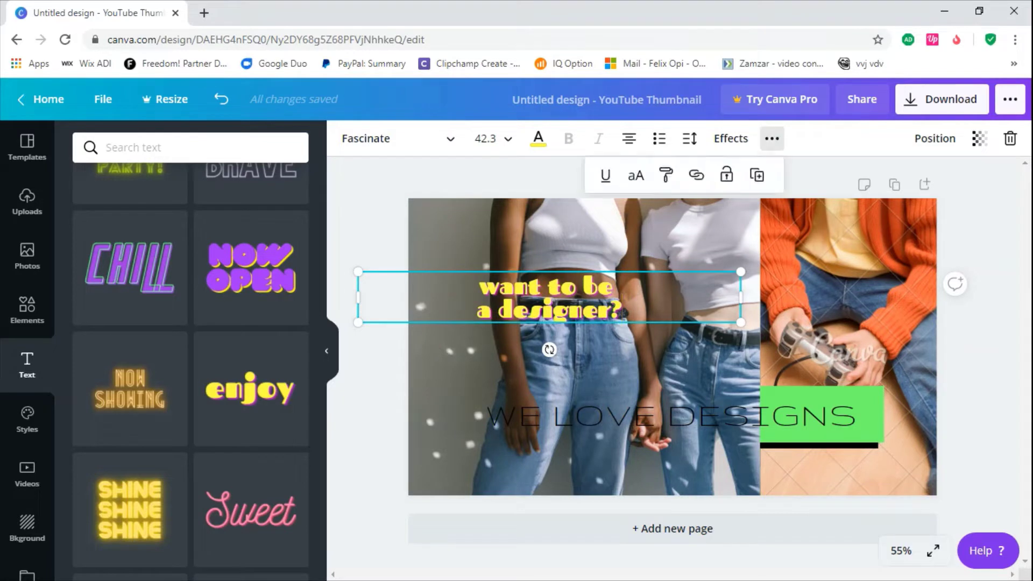
pyautogui.click(772, 138)
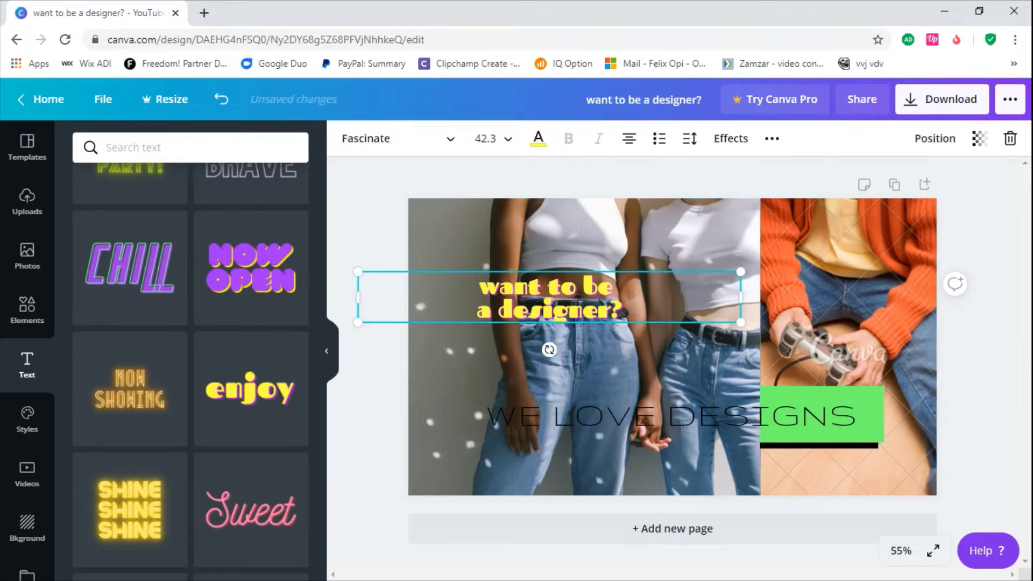
pyautogui.moveTo(549, 299)
pyautogui.mouseDown()
pyautogui.moveTo(484, 288)
pyautogui.moveTo(552, 297)
pyautogui.mouseUp()
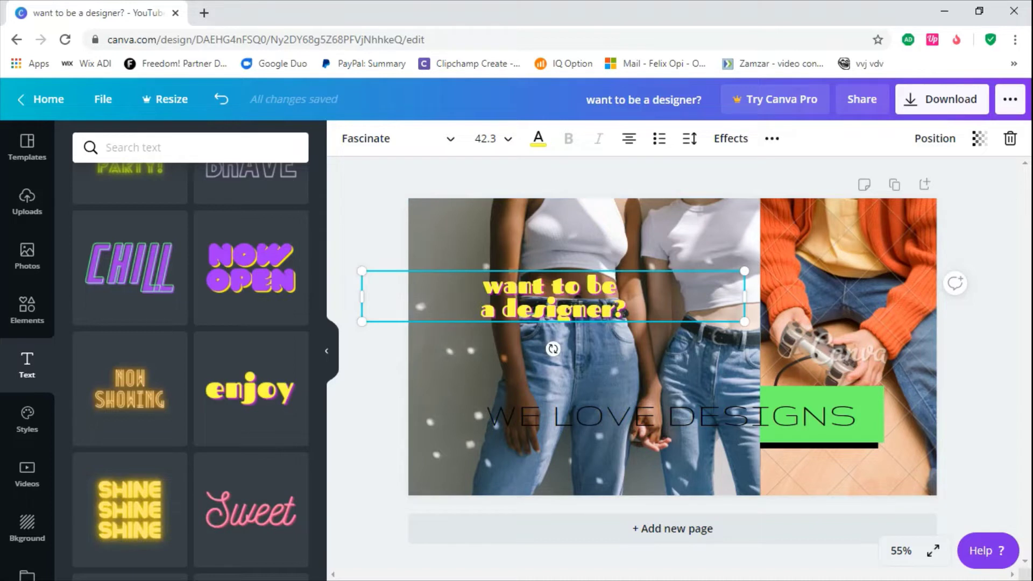
# Rotate the yellow text to read vertically upwards and place it on the grey wall along the photo's left edge
pyautogui.moveTo(553, 349); pyautogui.dragTo(638, 323)
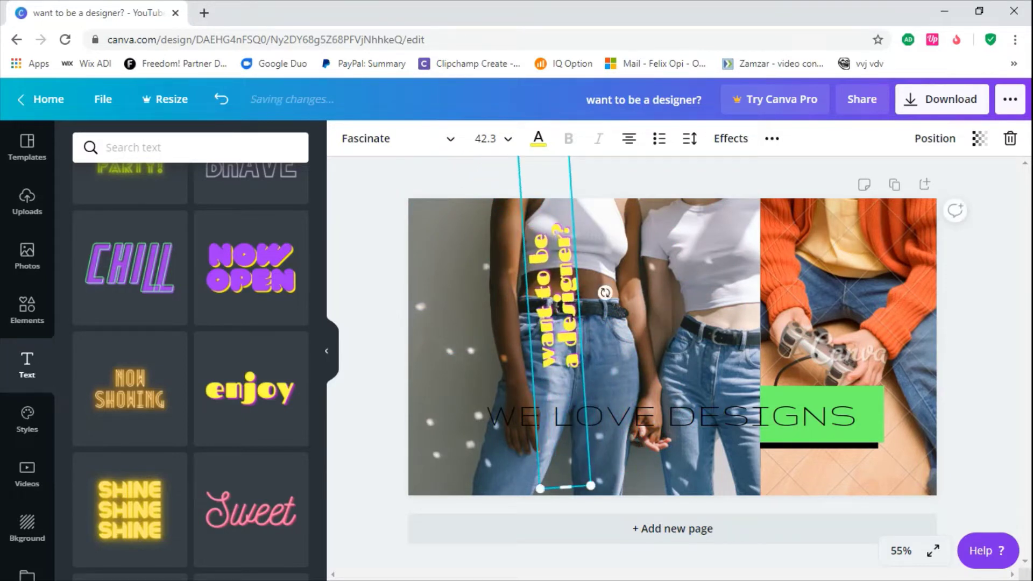
pyautogui.moveTo(557, 323); pyautogui.dragTo(465, 339)
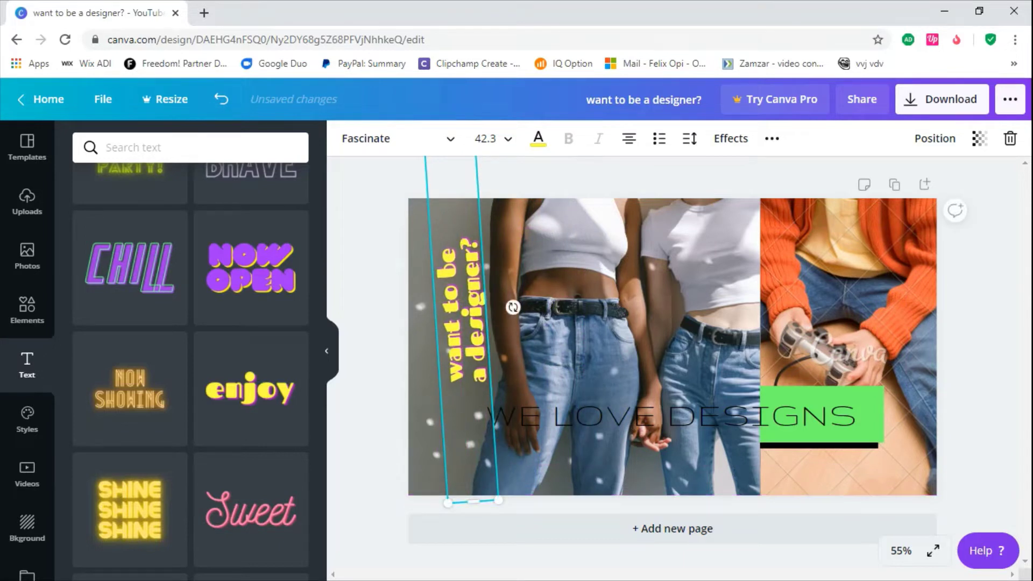
pyautogui.moveTo(512, 307); pyautogui.dragTo(448, 323)
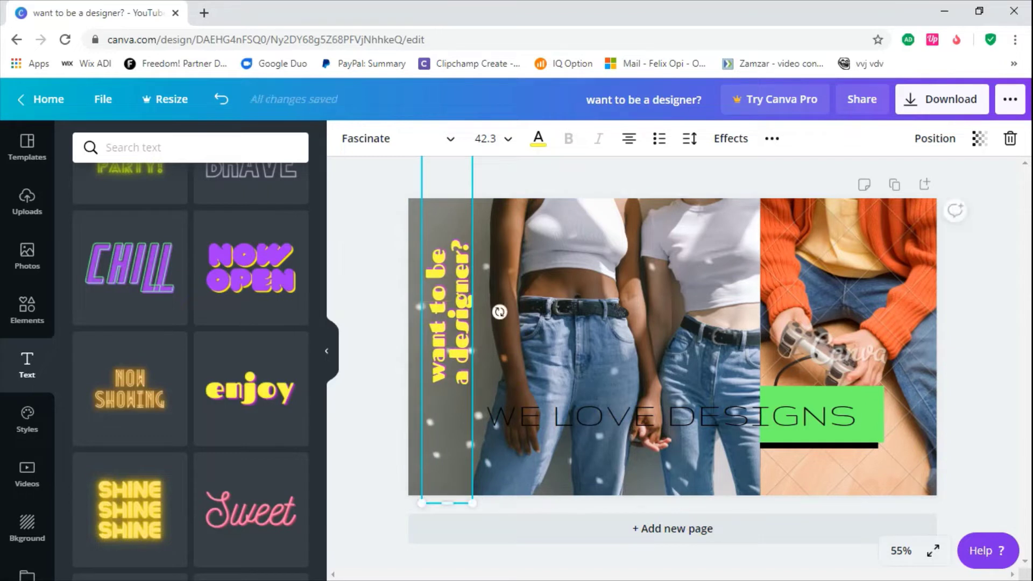
# Set the font size of the vertical "want to be a designer?" text to 48
pyautogui.hotkey('shift', 'Home')
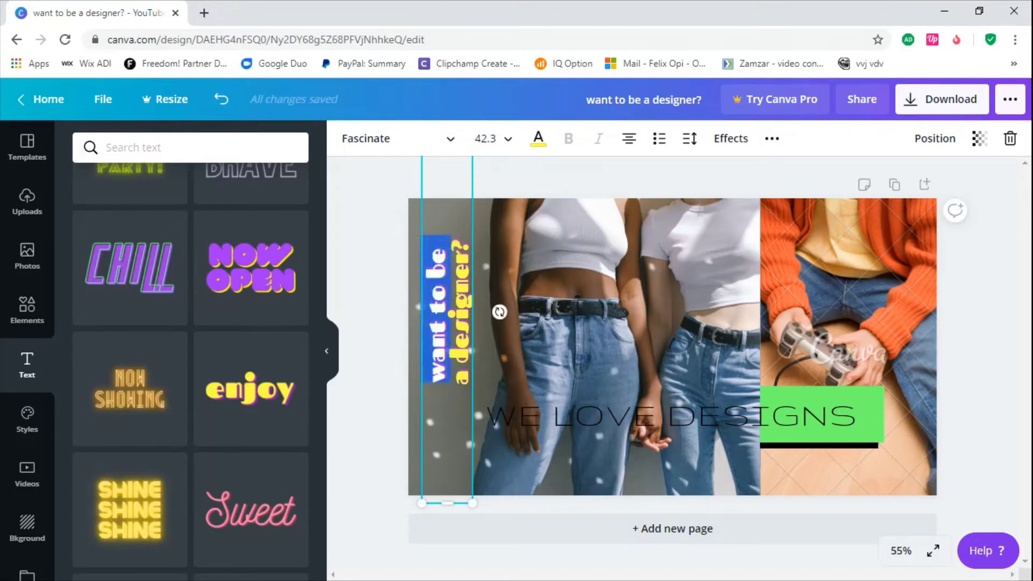
pyautogui.press('Down')
pyautogui.hotkey('shift', 'End')
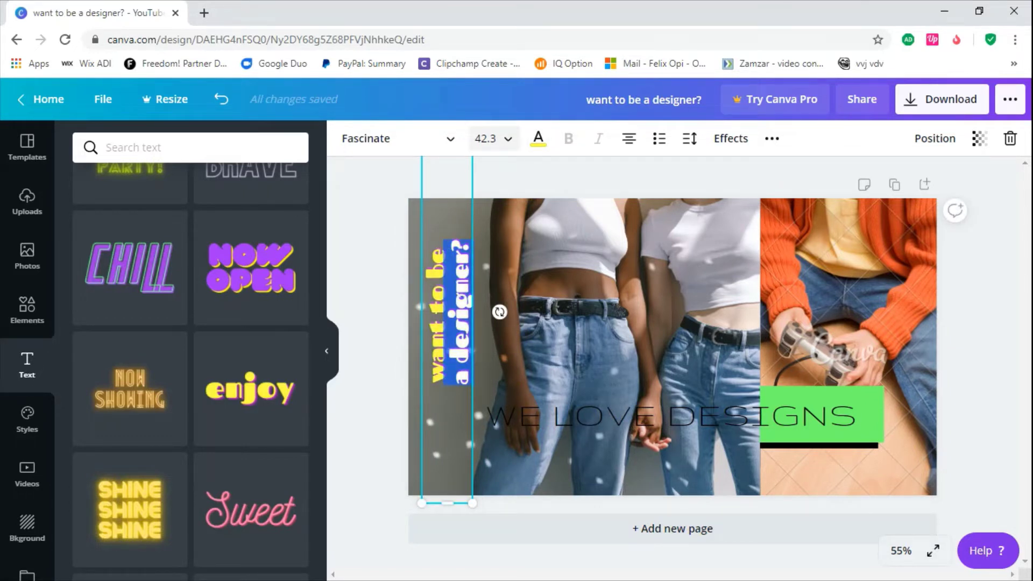
pyautogui.click(485, 138)
pyautogui.scroll(-2, 515, 373)
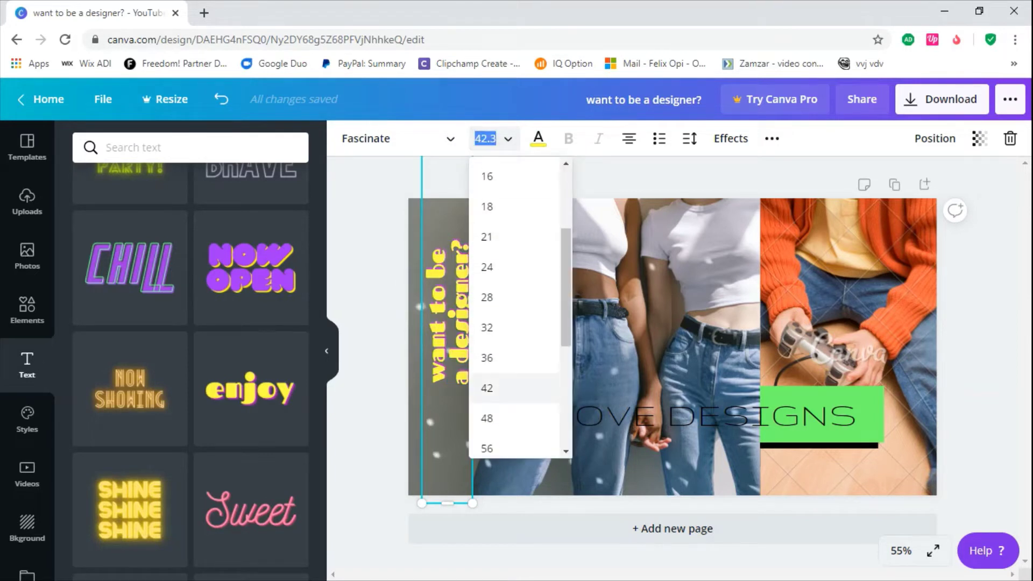
pyautogui.click(487, 418)
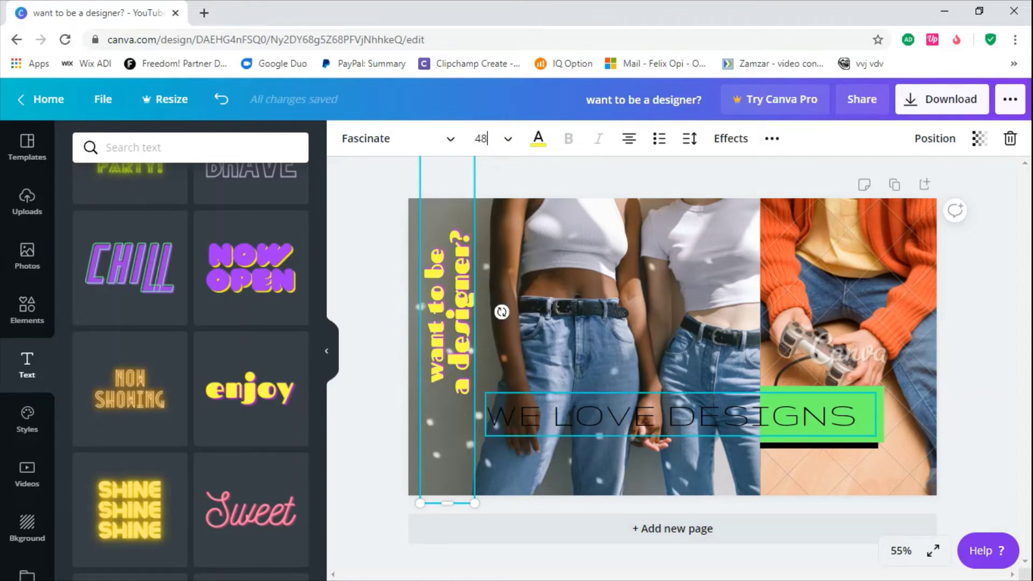
# Colour the letters "DES" of "DESIGNS" in the heading with the bright green already used in the document
pyautogui.click(681, 416)
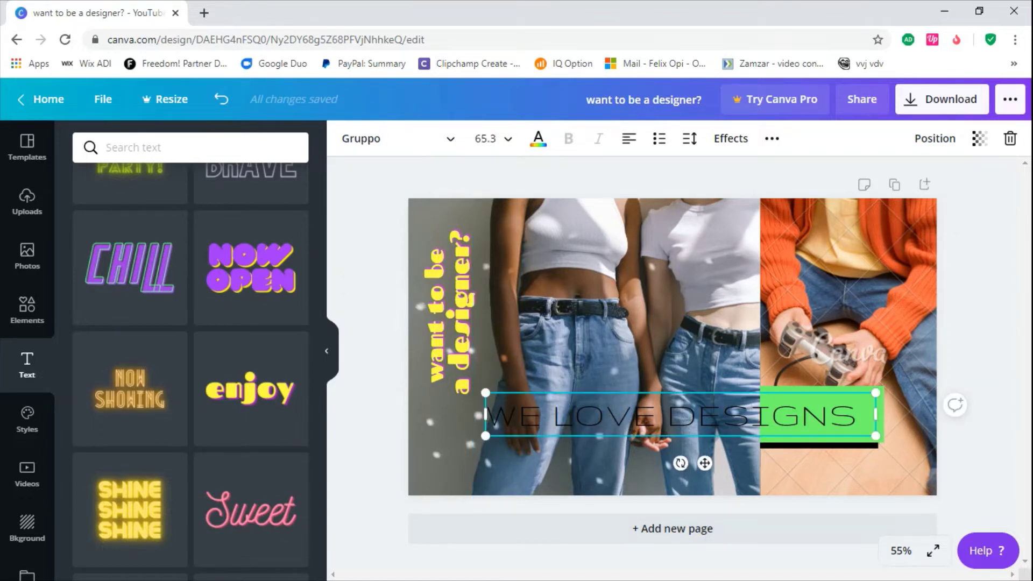
pyautogui.moveTo(752, 415); pyautogui.dragTo(668, 416)
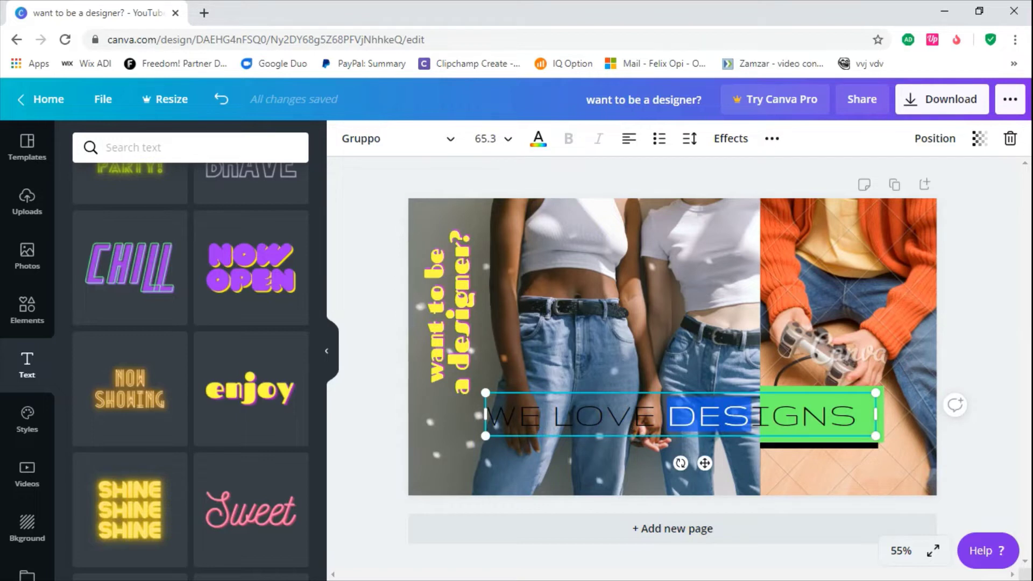
pyautogui.click(538, 139)
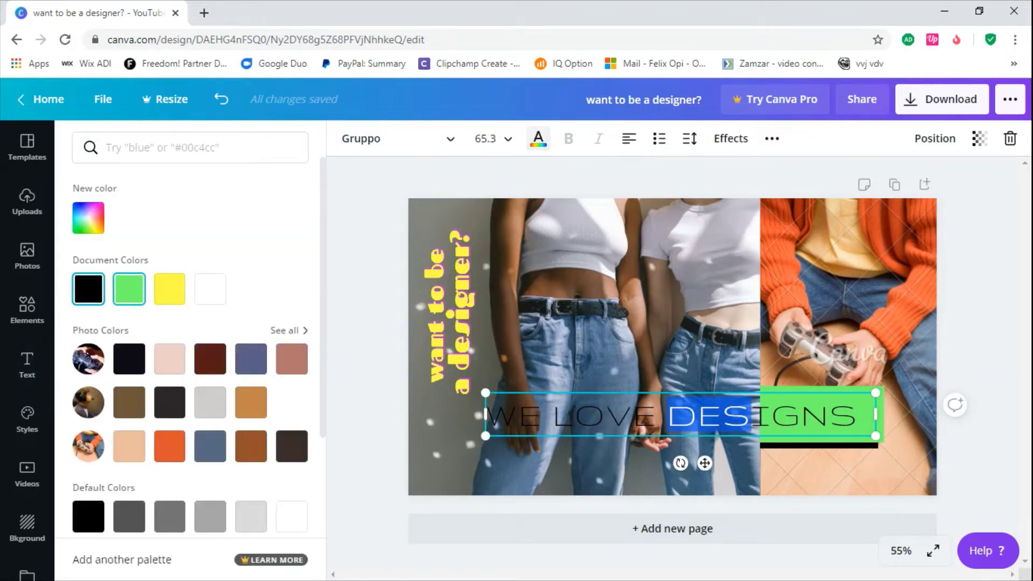
pyautogui.click(129, 289)
pyautogui.scroll(-3, 190, 350)
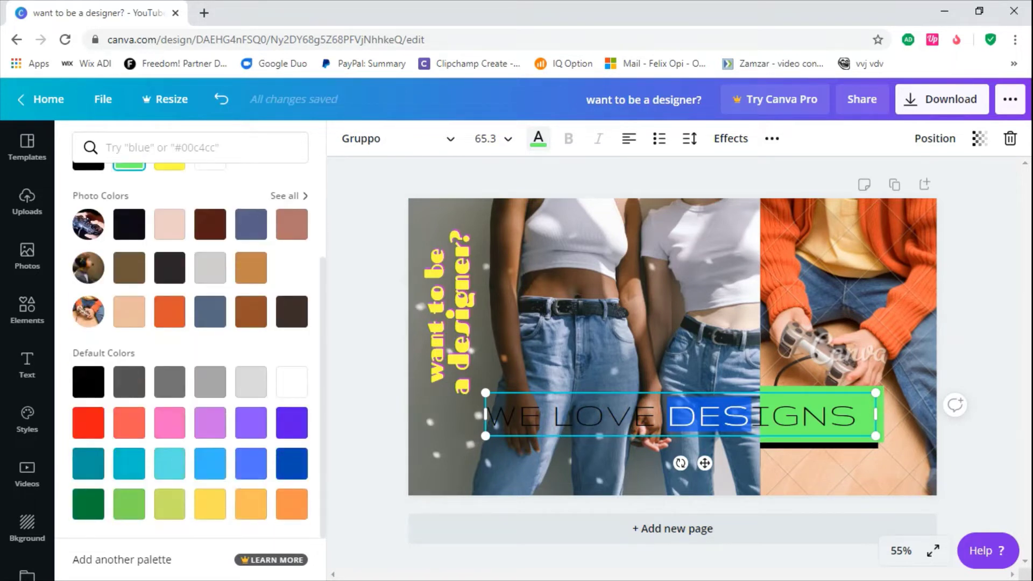
pyautogui.scroll(3, 189, 350)
pyautogui.scroll(-3, 189, 349)
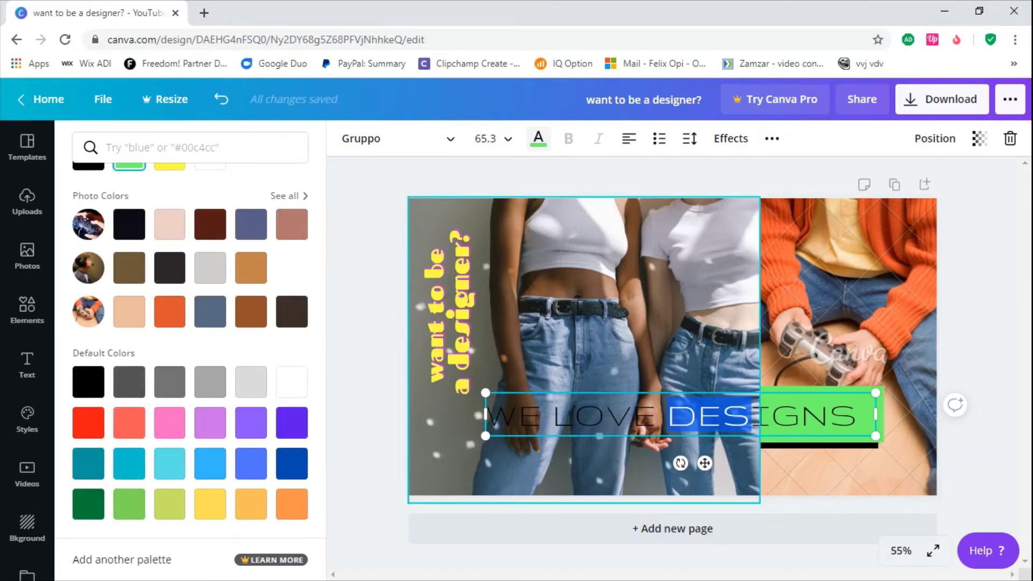
pyautogui.click(584, 350)
# Colour the word "LOVE" in the heading with the light yellow-green default colour
pyautogui.click(680, 414)
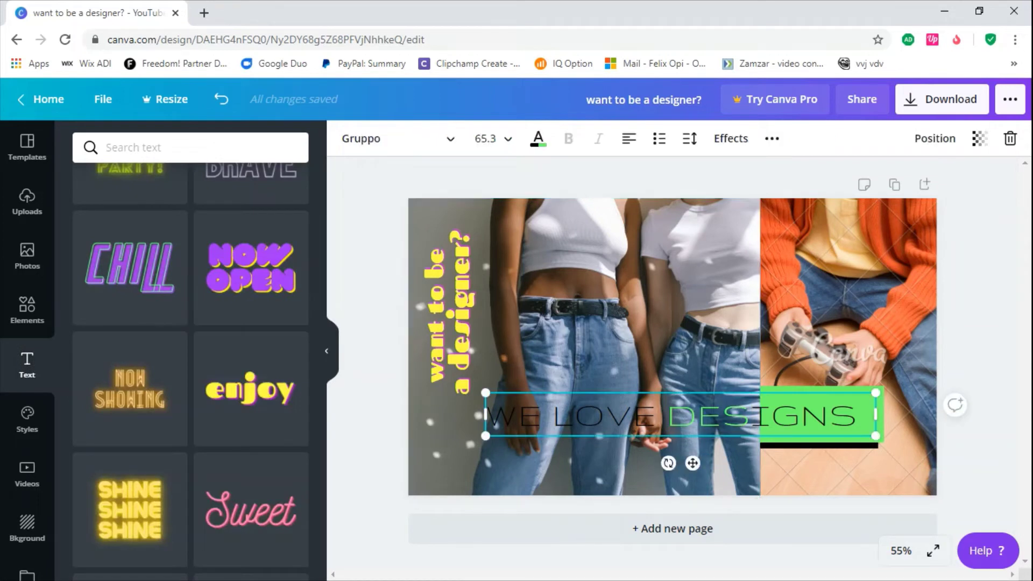
pyautogui.moveTo(657, 416); pyautogui.dragTo(553, 416)
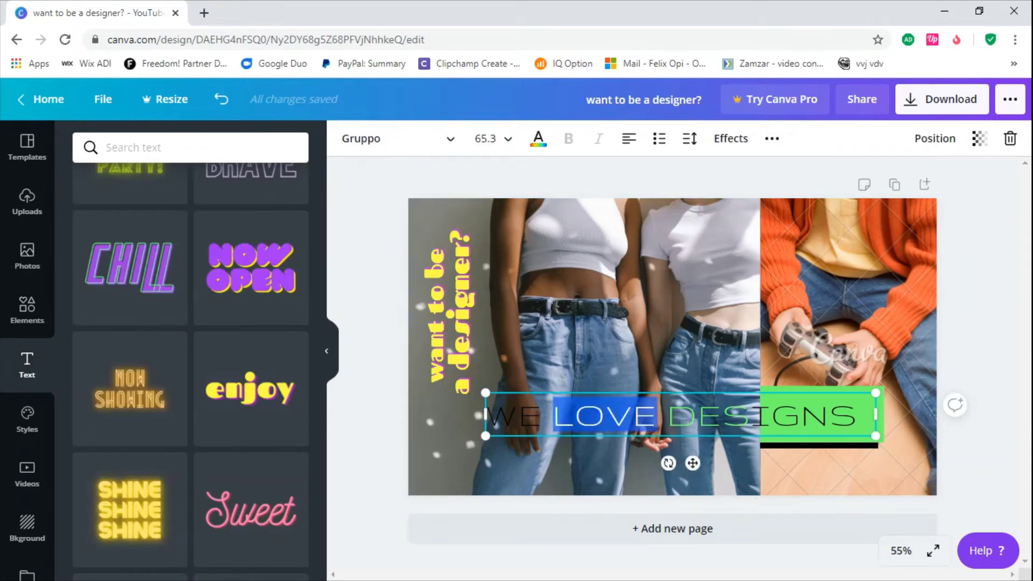
pyautogui.click(538, 138)
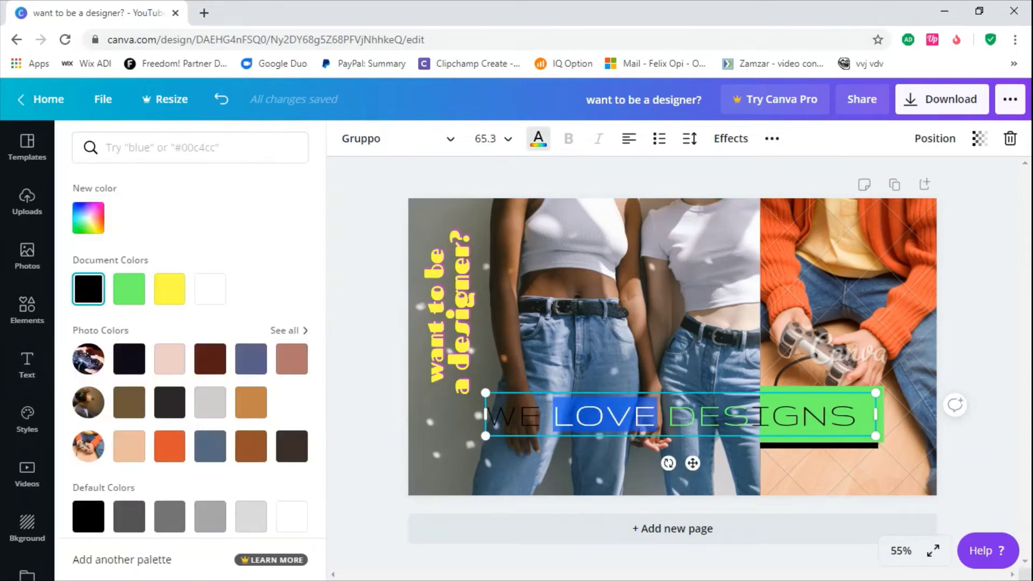
pyautogui.scroll(-3, 188, 350)
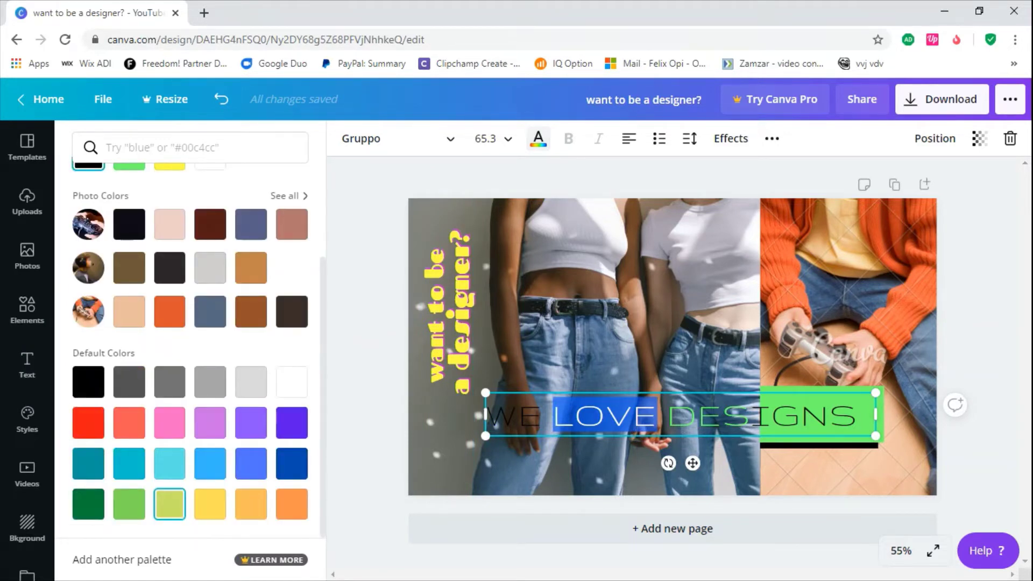
pyautogui.click(587, 485)
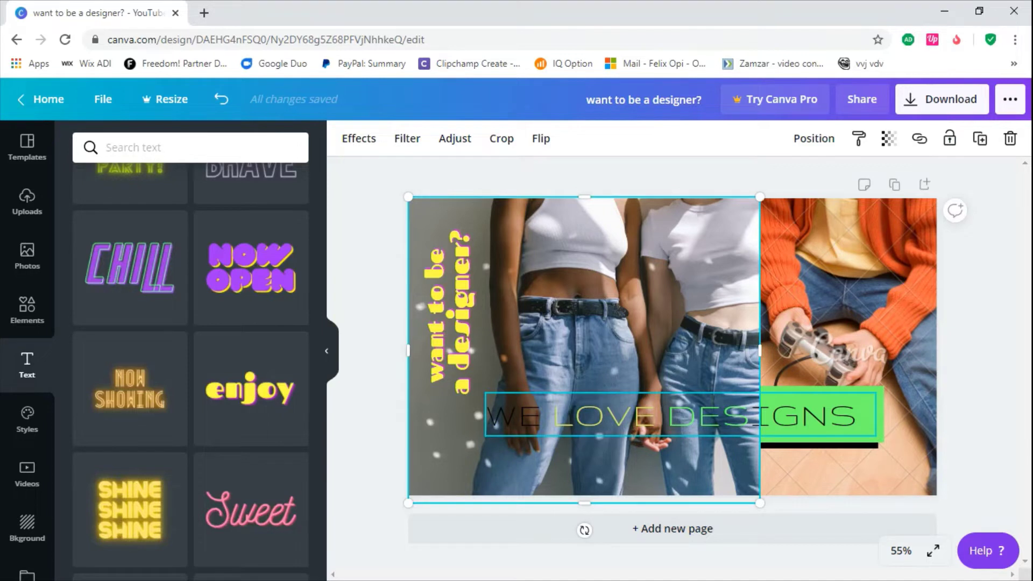
# Colour the word "WE" in the heading with the default black (#000000)
pyautogui.click(619, 414)
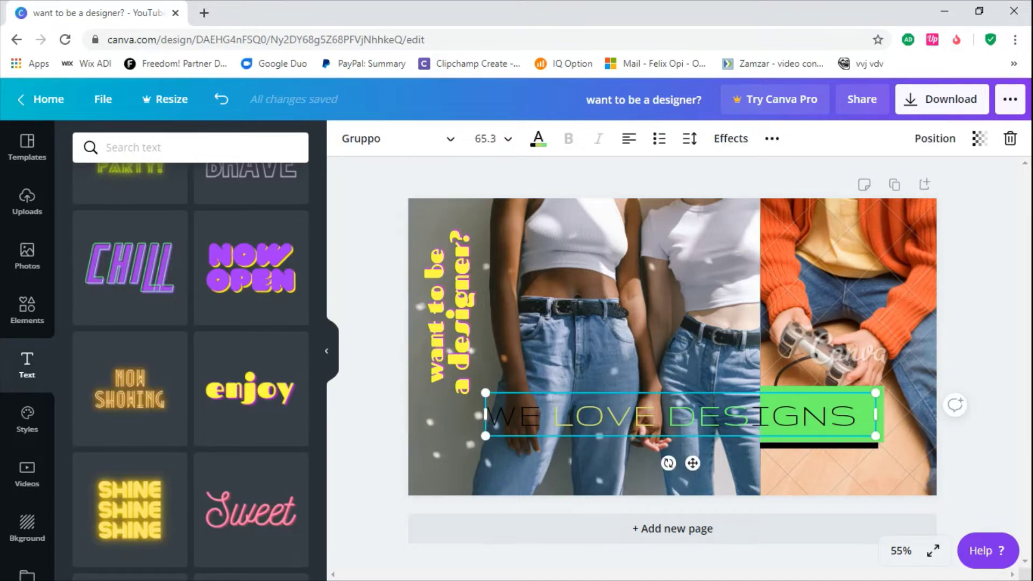
pyautogui.hotkey('shift', 'Home')
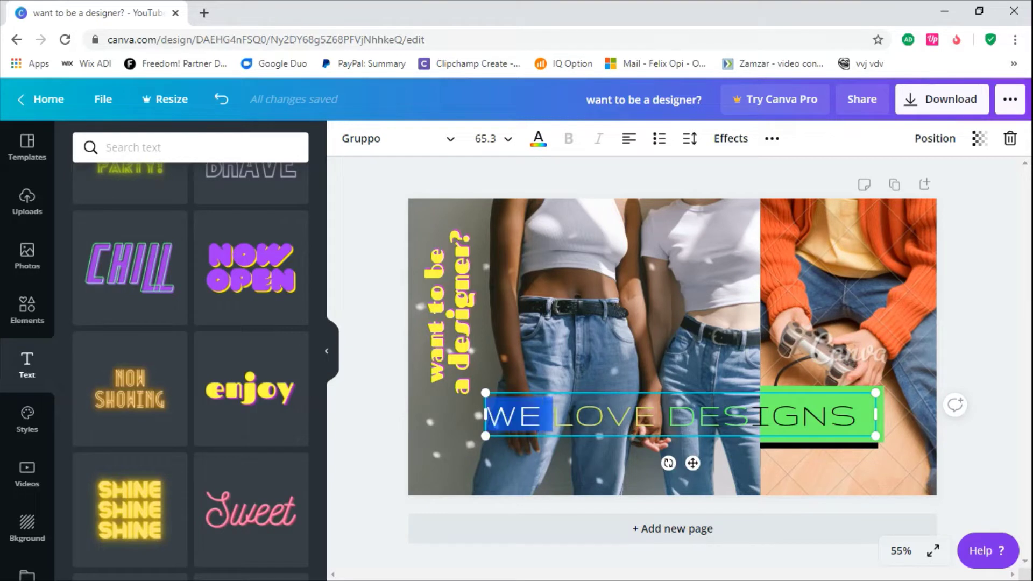
pyautogui.click(538, 138)
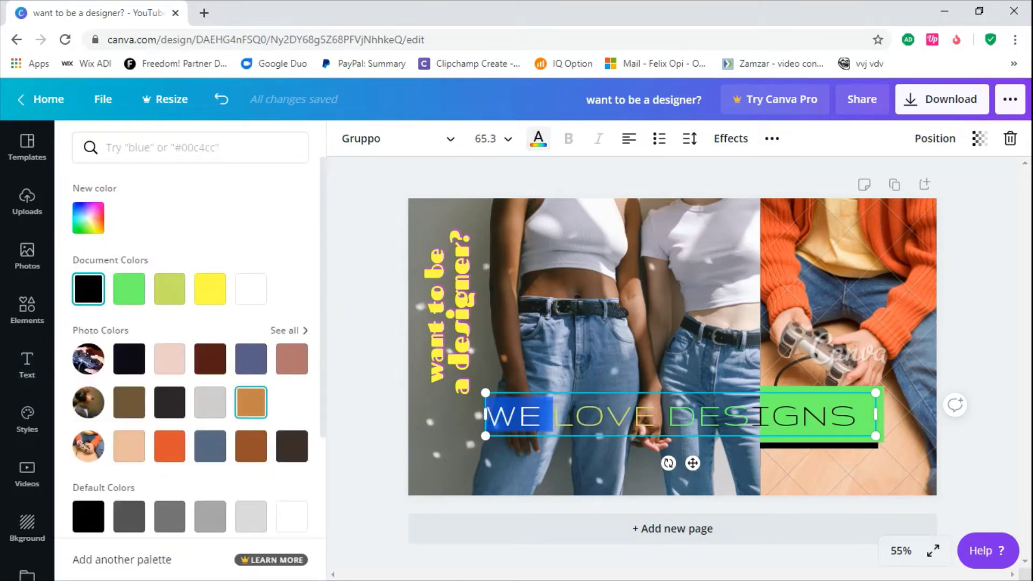
pyautogui.scroll(-3, 189, 350)
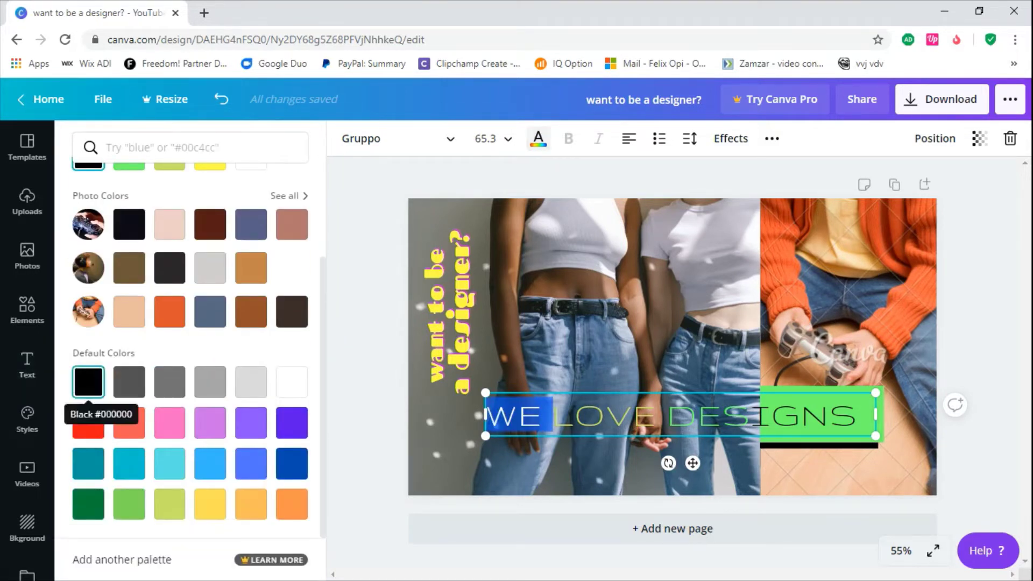
pyautogui.click(89, 382)
pyautogui.click(446, 323)
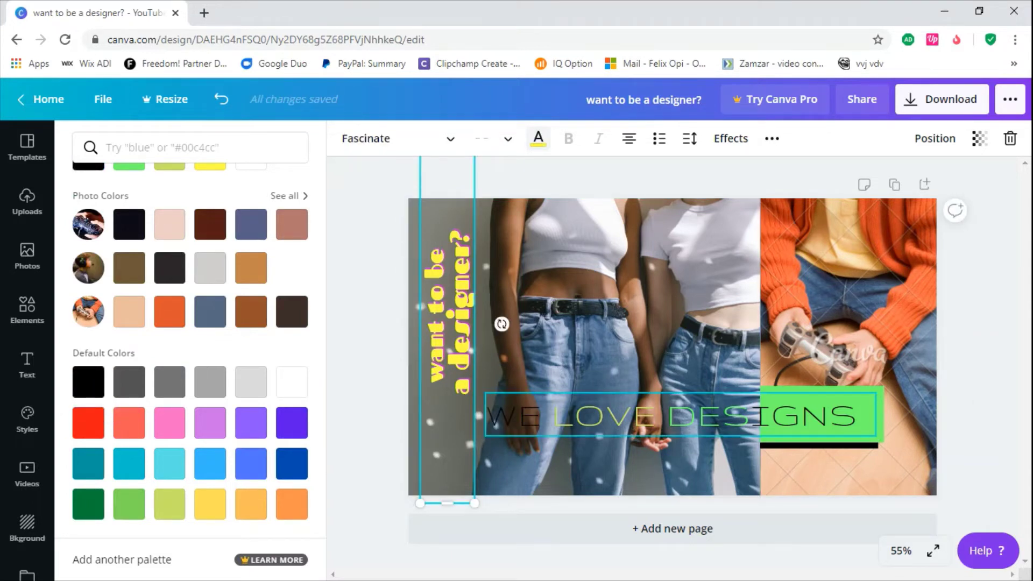
# Shift the "WE LOVE DESIGNS" heading slightly down and to the left, and select all of its text
pyautogui.click(672, 415)
pyautogui.moveTo(672, 416)
pyautogui.mouseDown()
pyautogui.moveTo(594, 422)
pyautogui.moveTo(666, 423)
pyautogui.mouseUp()
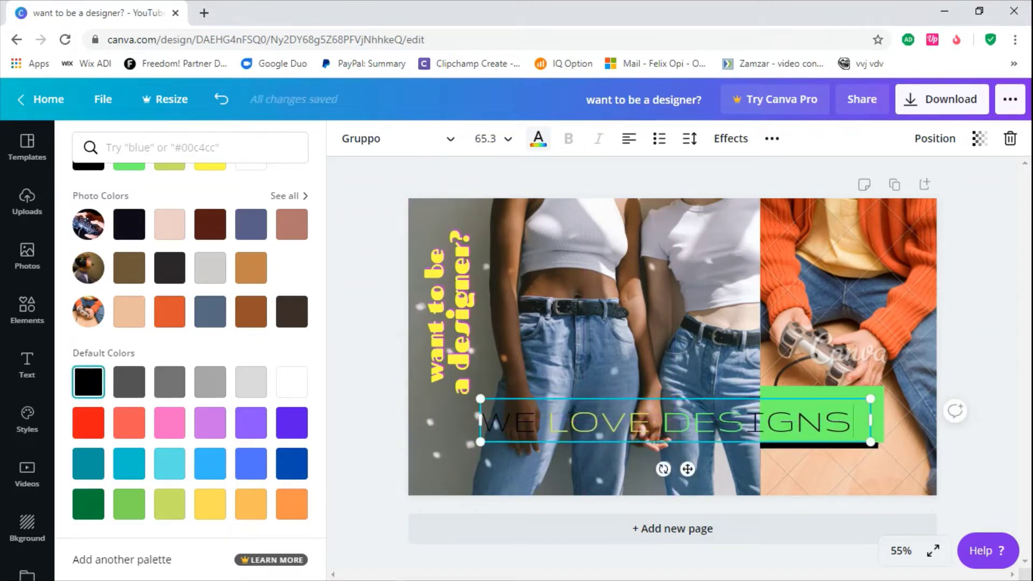
pyautogui.hotkey('shift', 'Left')
pyautogui.hotkey('shift', 'Left')
pyautogui.hotkey('shift', 'Left')
pyautogui.hotkey('shift', 'Left')
pyautogui.hotkey('shift', 'Left')
pyautogui.hotkey('shift', 'Left')
pyautogui.hotkey('shift', 'Left')
pyautogui.hotkey('shift', 'Left')
pyautogui.hotkey('shift', 'Left')
pyautogui.hotkey('shift', 'Left')
pyautogui.hotkey('shift', 'Left')
pyautogui.hotkey('shift', 'Left')
pyautogui.hotkey('shift', 'Left')
pyautogui.hotkey('shift', 'Left')
pyautogui.hotkey('shift', 'Left')
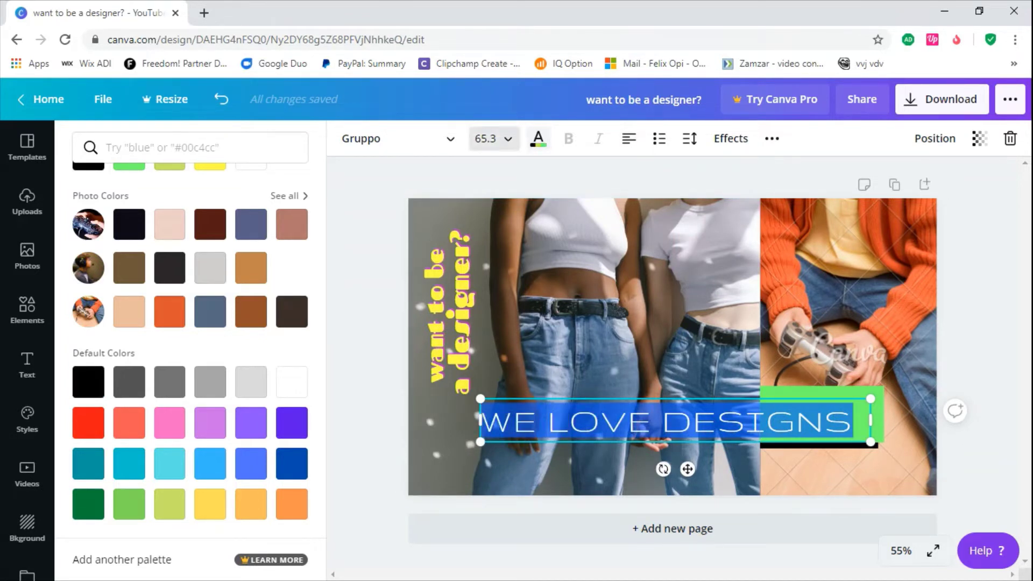
# Try the Fascinate, Archivo Black, Bukhari Script, Eczar SemiBold and League Spartan fonts on the whole heading
pyautogui.click(395, 138)
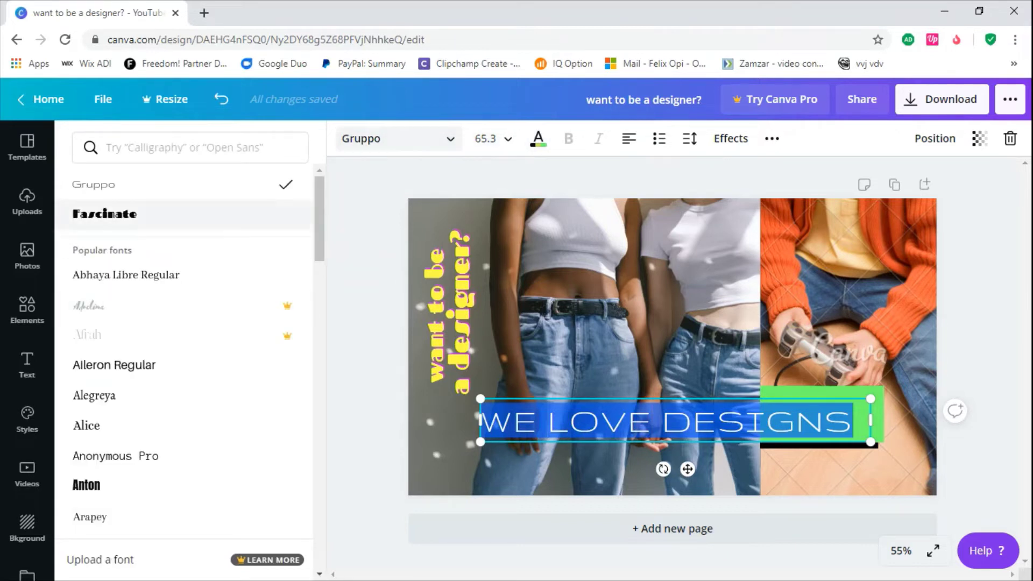
pyautogui.click(105, 214)
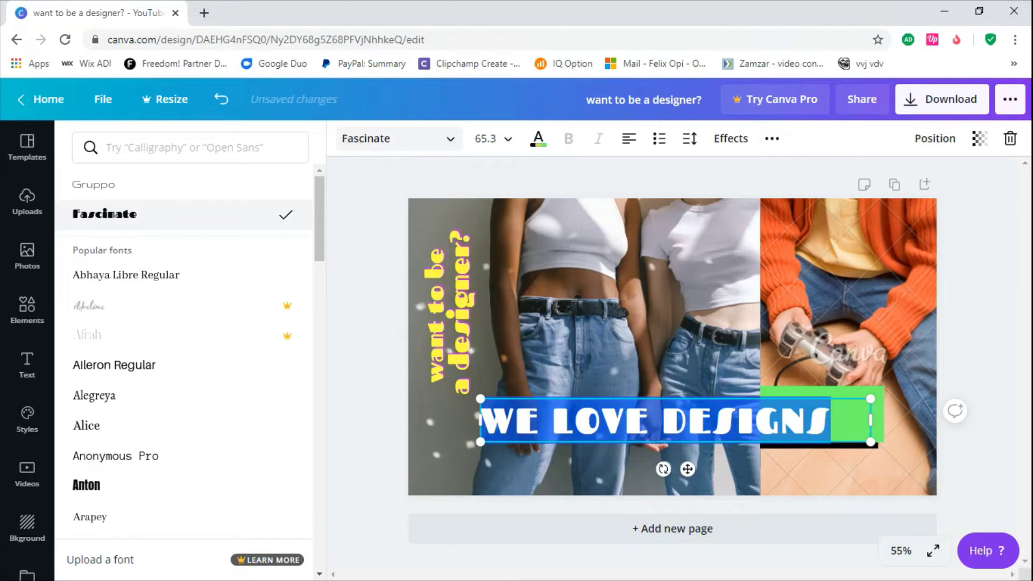
pyautogui.scroll(-3, 183, 349)
pyautogui.click(118, 386)
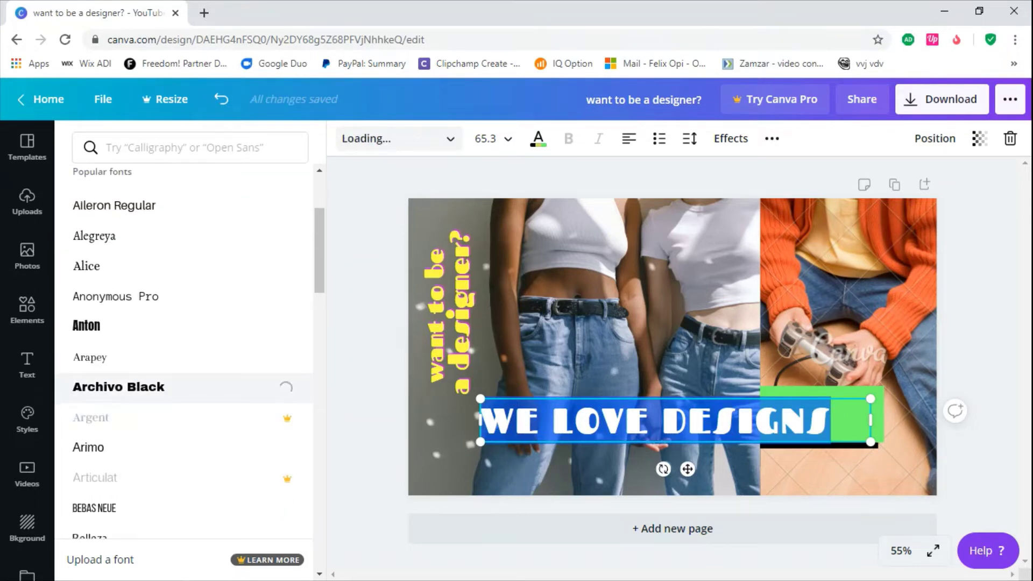
pyautogui.scroll(-5, 183, 468)
pyautogui.scroll(-3, 183, 468)
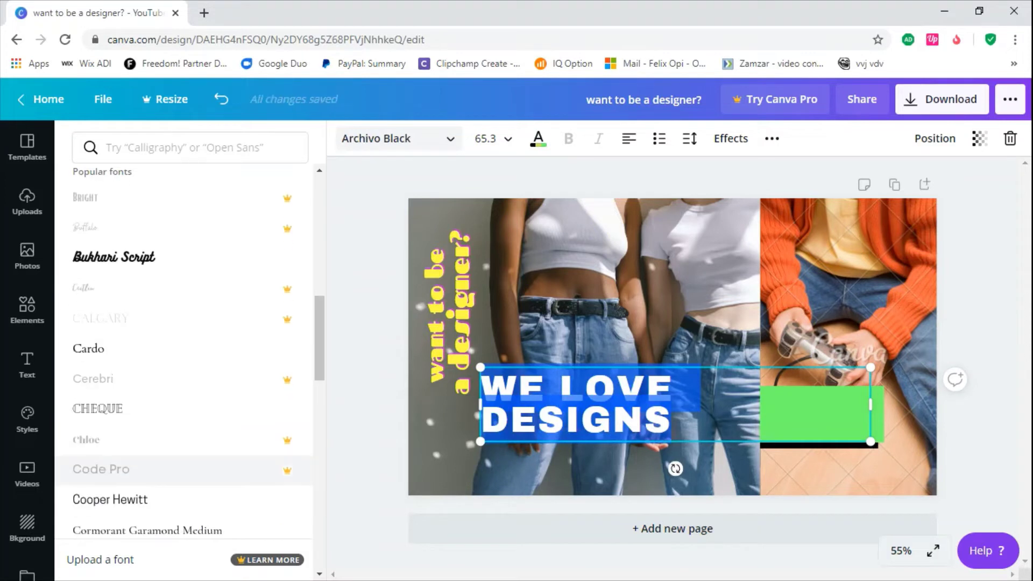
pyautogui.click(118, 257)
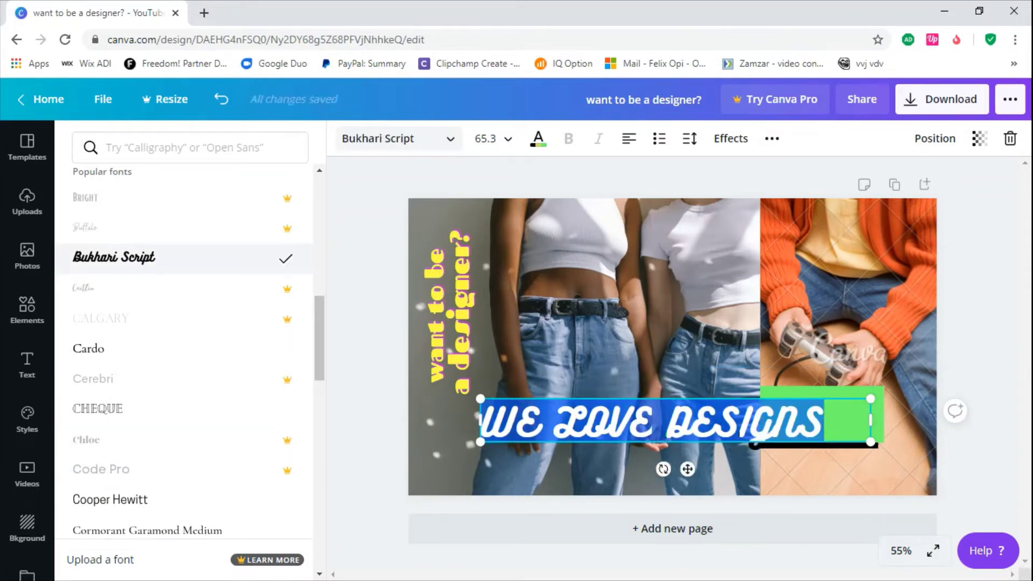
pyautogui.scroll(-5, 183, 446)
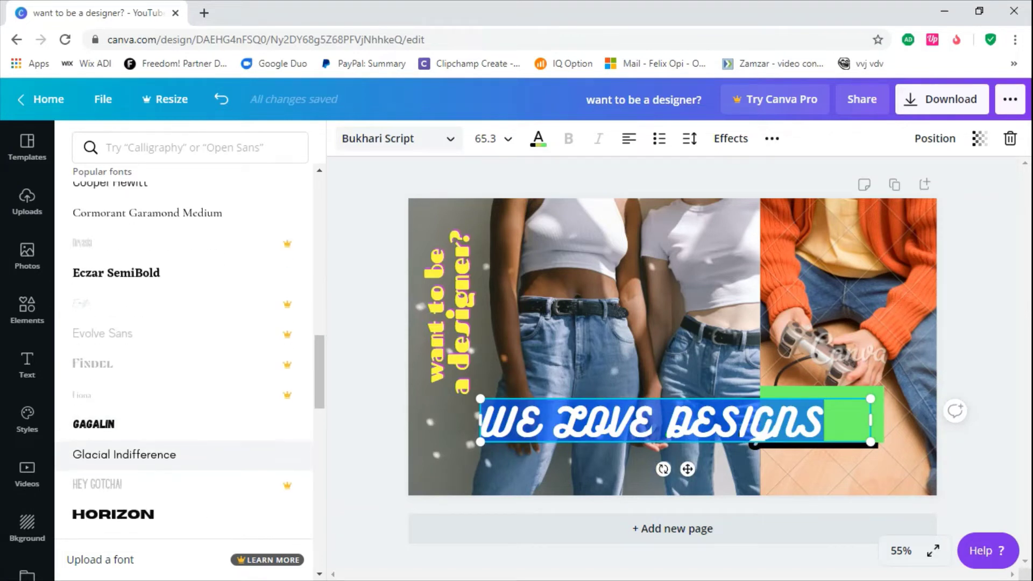
pyautogui.click(116, 273)
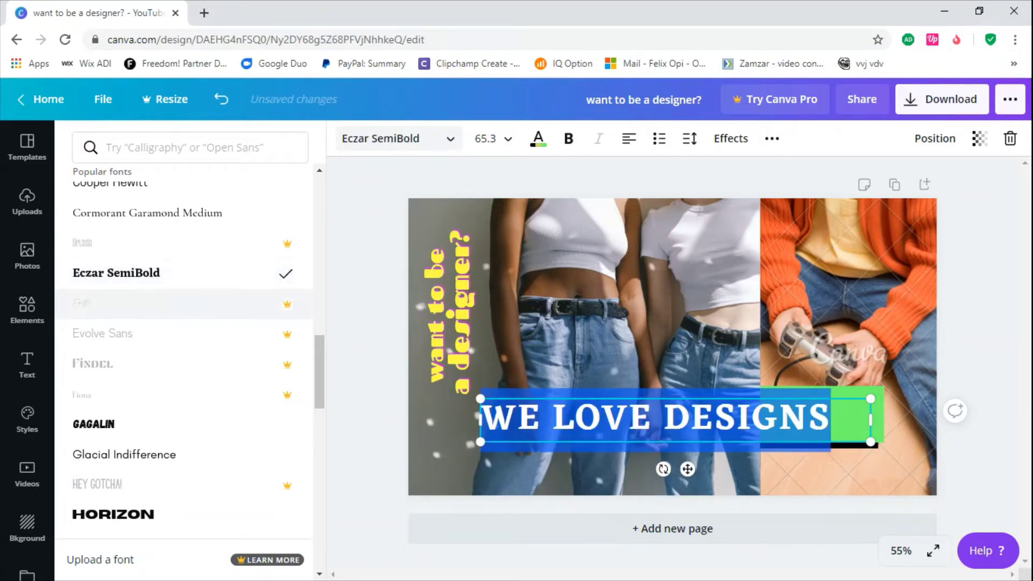
pyautogui.scroll(-5, 183, 323)
pyautogui.scroll(-10, 183, 323)
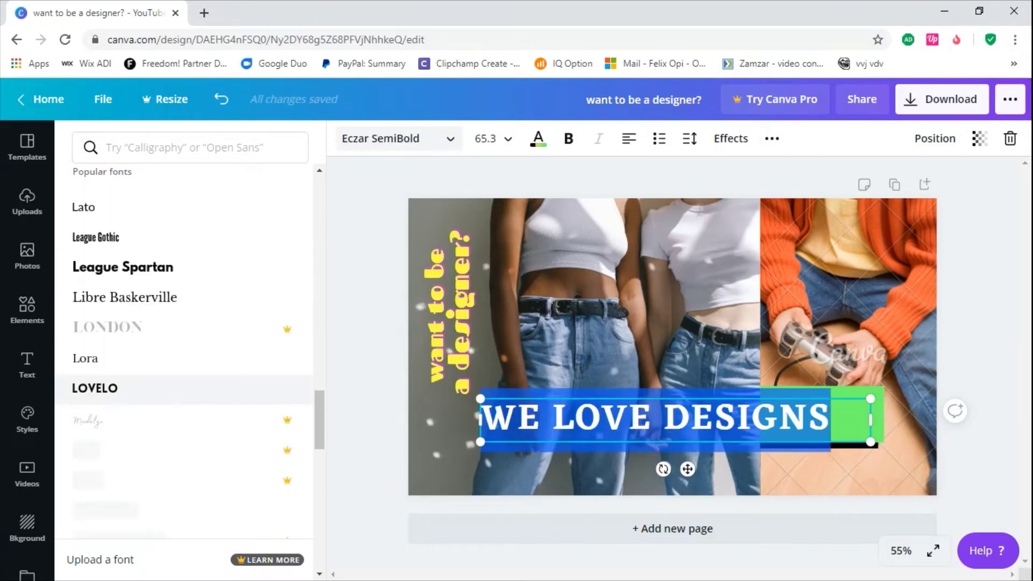
pyautogui.click(123, 235)
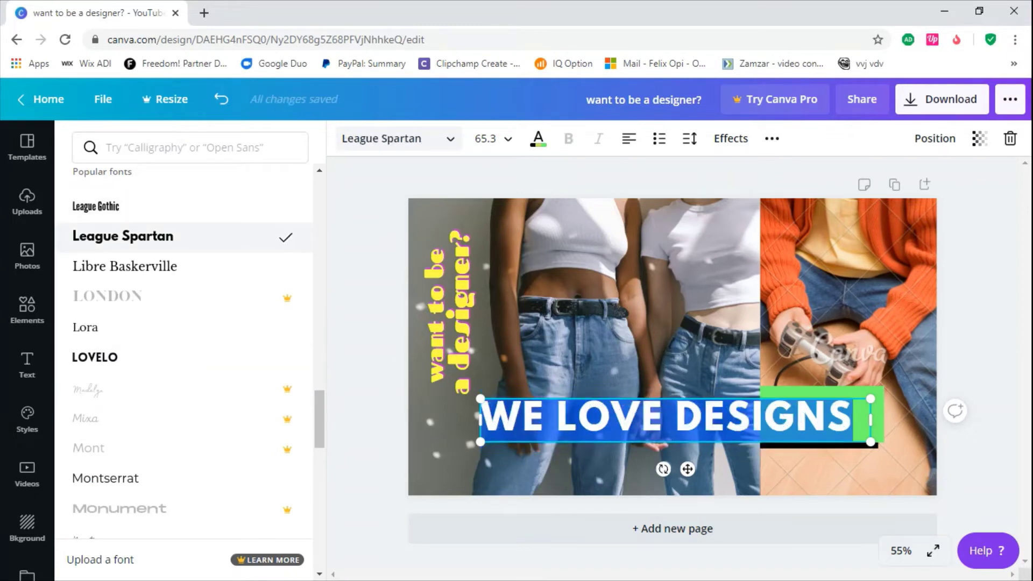
pyautogui.scroll(-10, 183, 350)
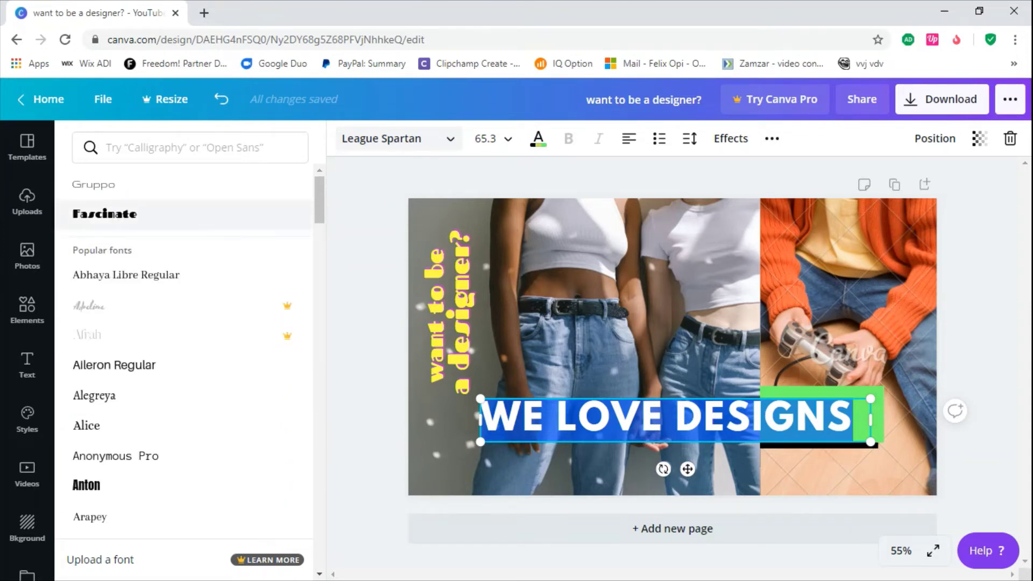
# Compare Fascinate and Archivo Black on the heading once more, and set its font to Bukhari Script
pyautogui.click(105, 213)
pyautogui.scroll(-5, 183, 371)
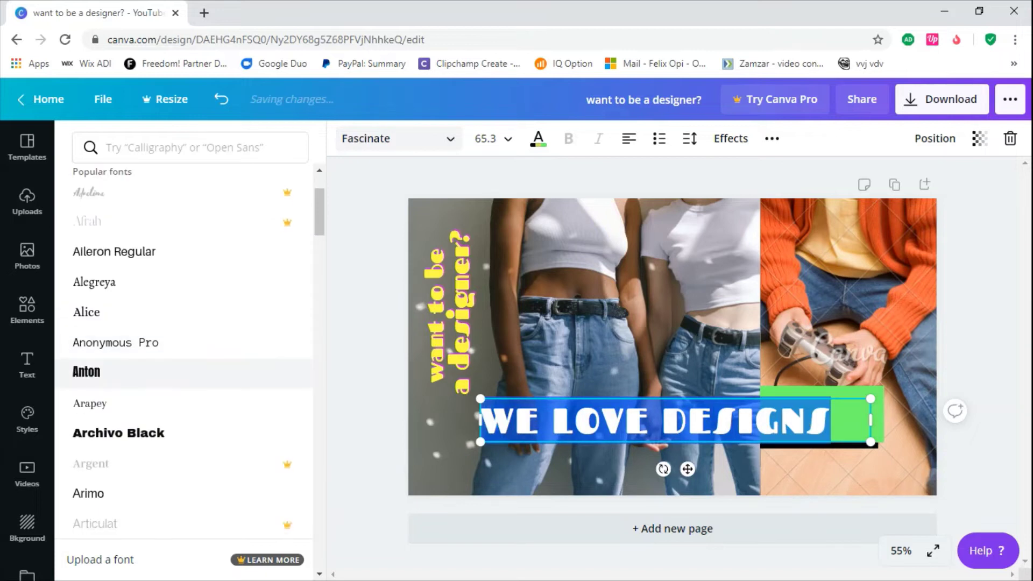
pyautogui.click(118, 283)
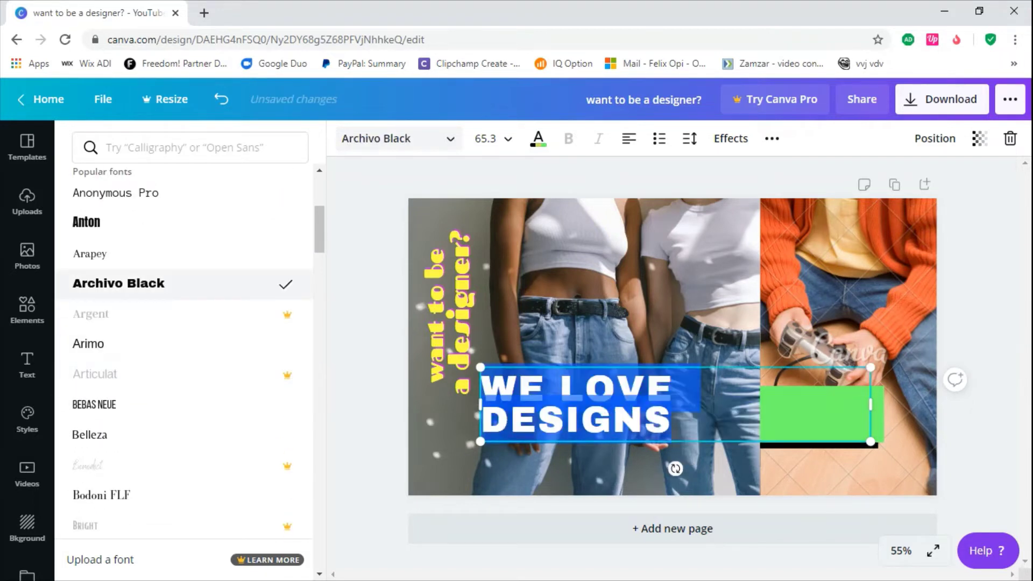
pyautogui.scroll(-3, 161, 366)
pyautogui.click(114, 425)
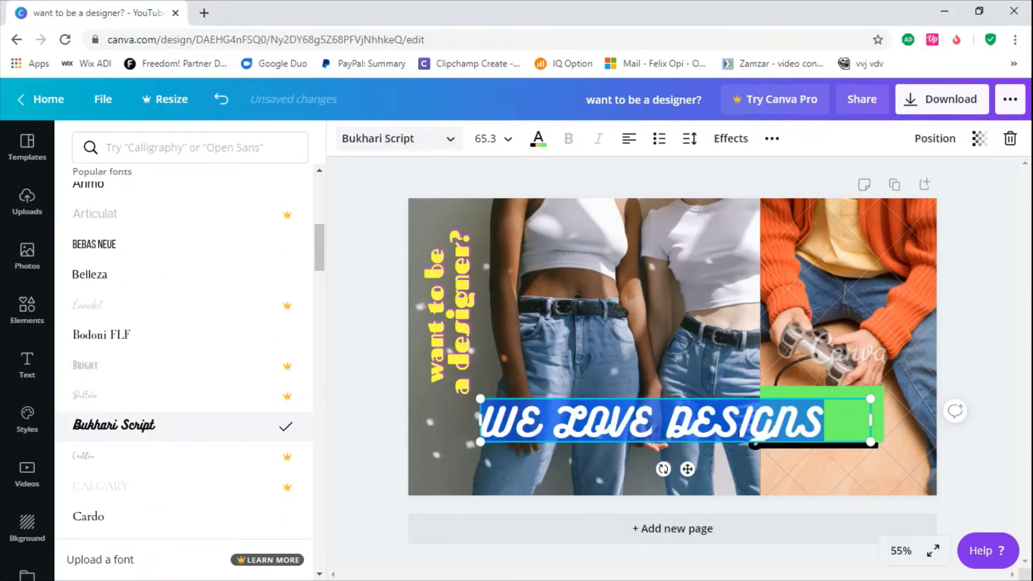
pyautogui.click(581, 355)
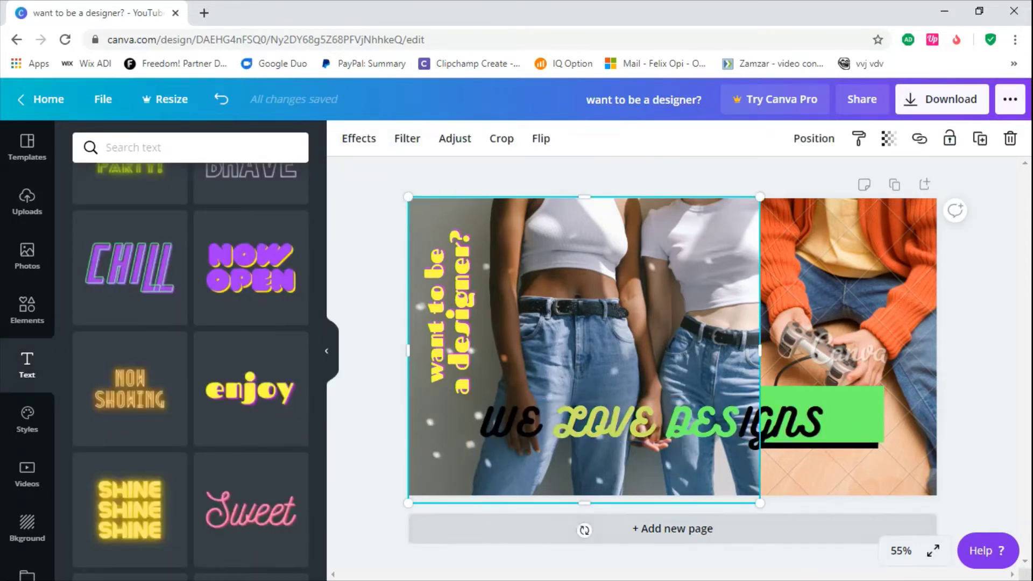
# Browse the available elements, looking through the lines, shapes, frames, stickers, charts, grids and illustration collections
pyautogui.scroll(-5, 251, 431)
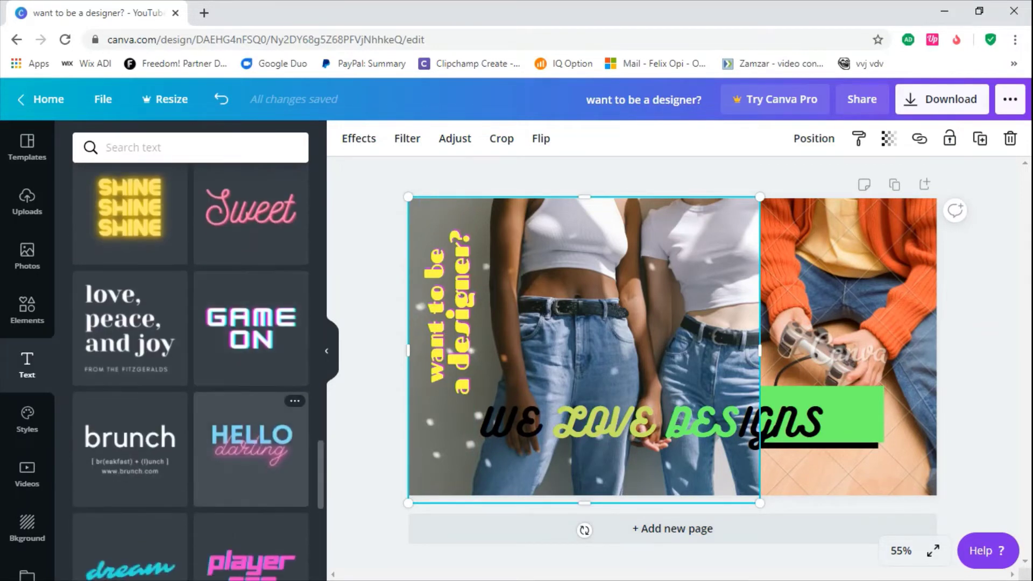
pyautogui.click(27, 310)
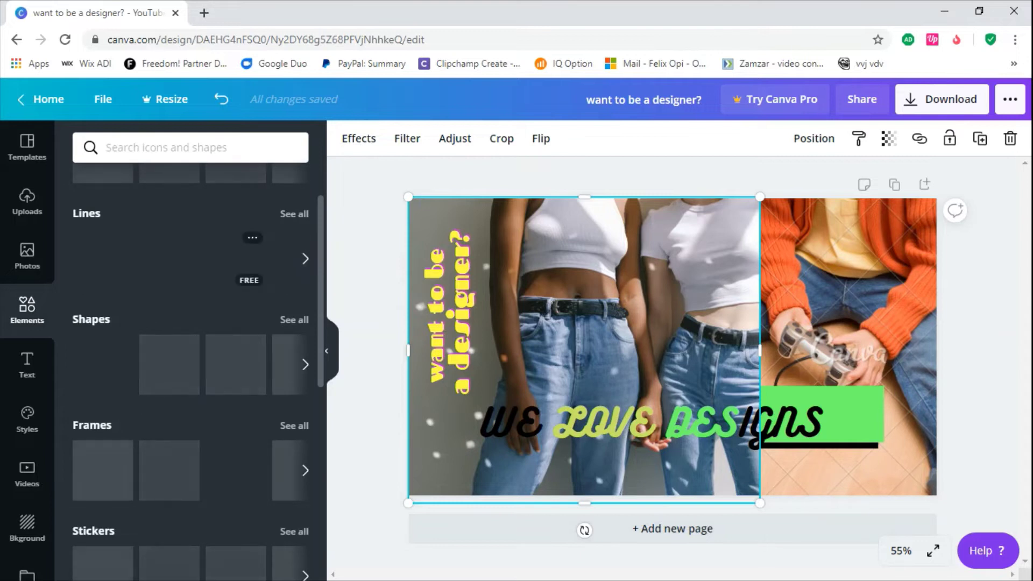
pyautogui.scroll(-1, 237, 312)
pyautogui.scroll(-2, 237, 312)
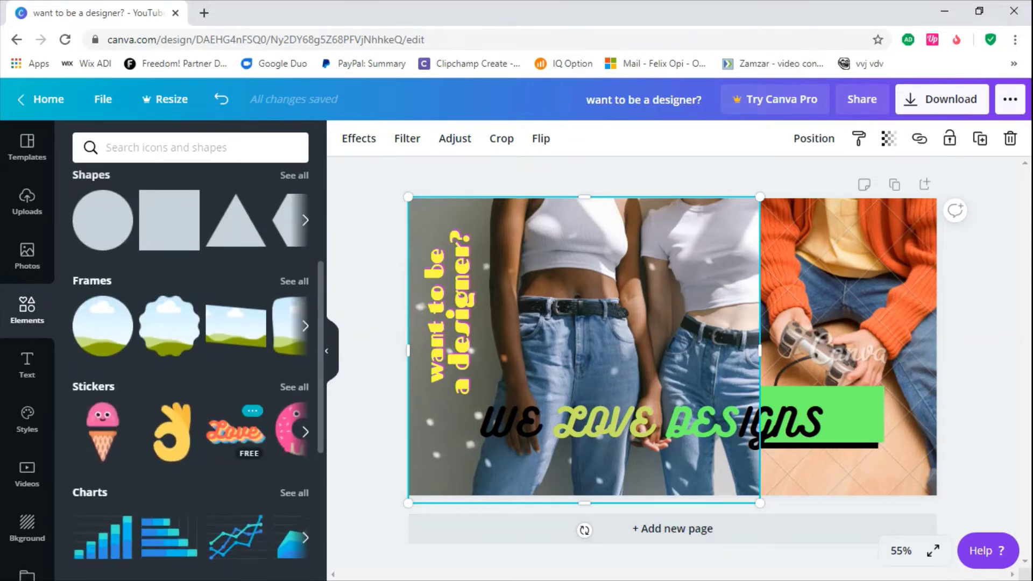
pyautogui.hscroll(3, 188, 431)
pyautogui.hscroll(5, 188, 431)
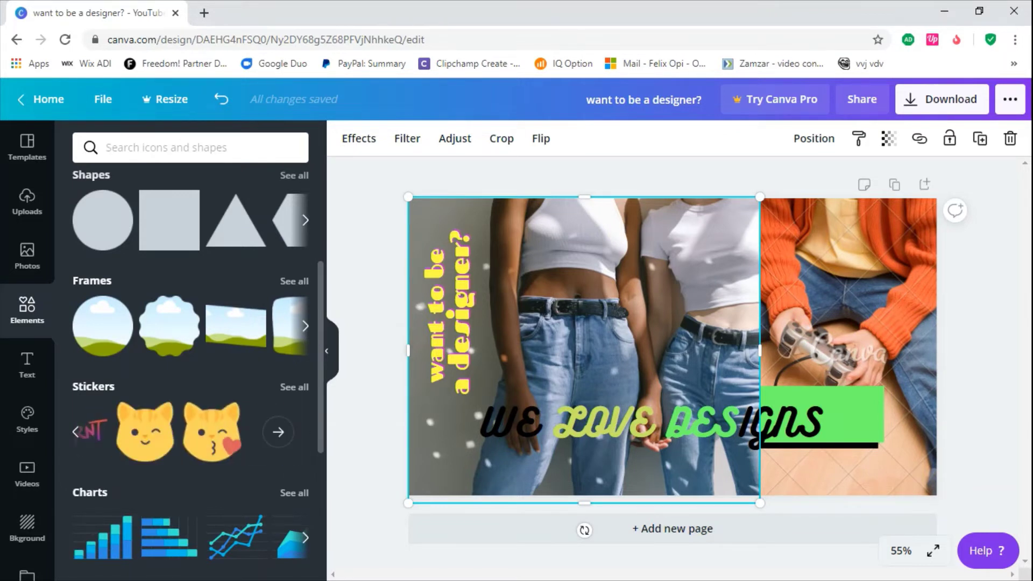
pyautogui.scroll(2, 188, 350)
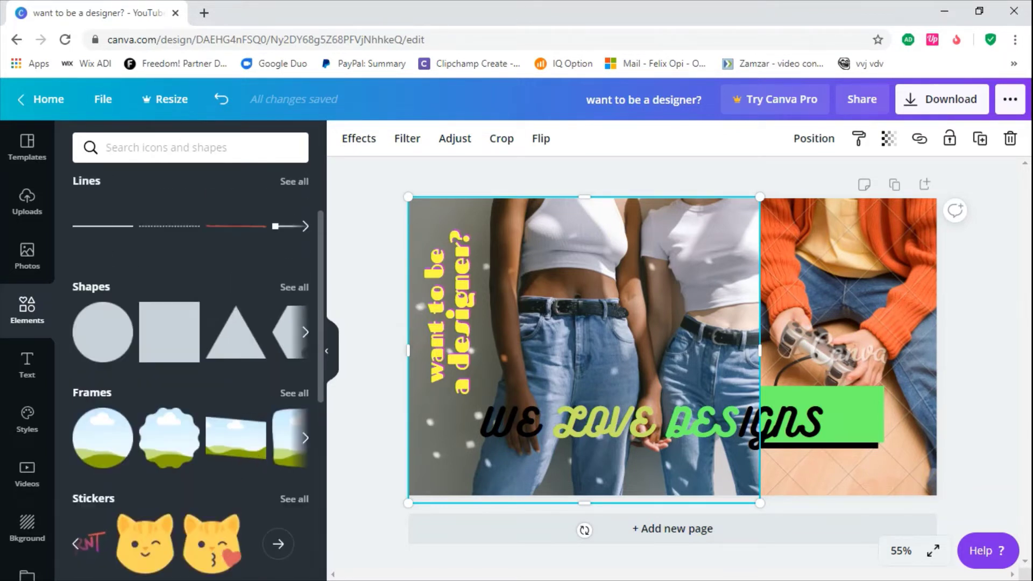
pyautogui.hscroll(2, 189, 332)
pyautogui.hscroll(3, 189, 332)
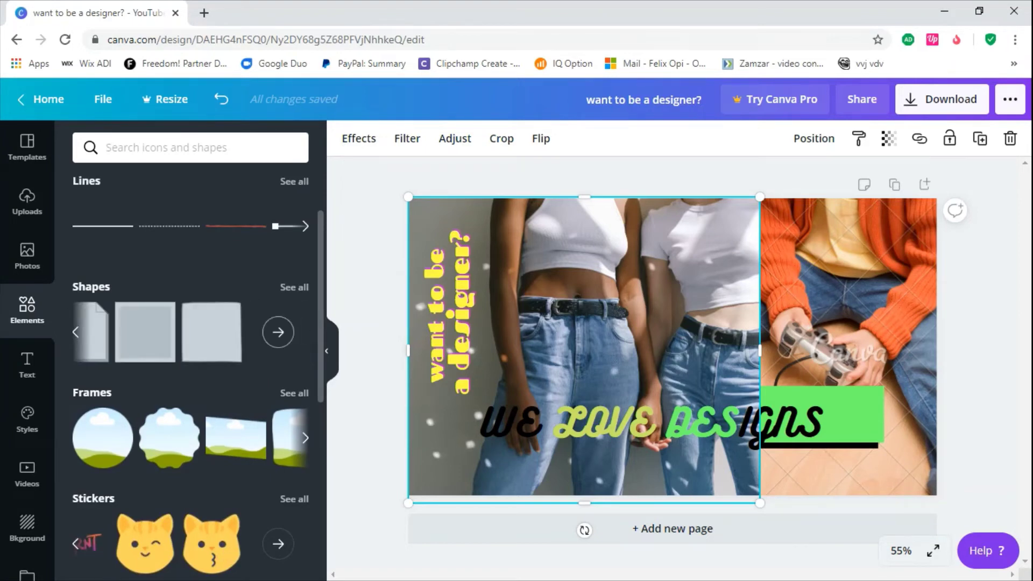
pyautogui.hscroll(2, 189, 436)
pyautogui.scroll(-7, 188, 350)
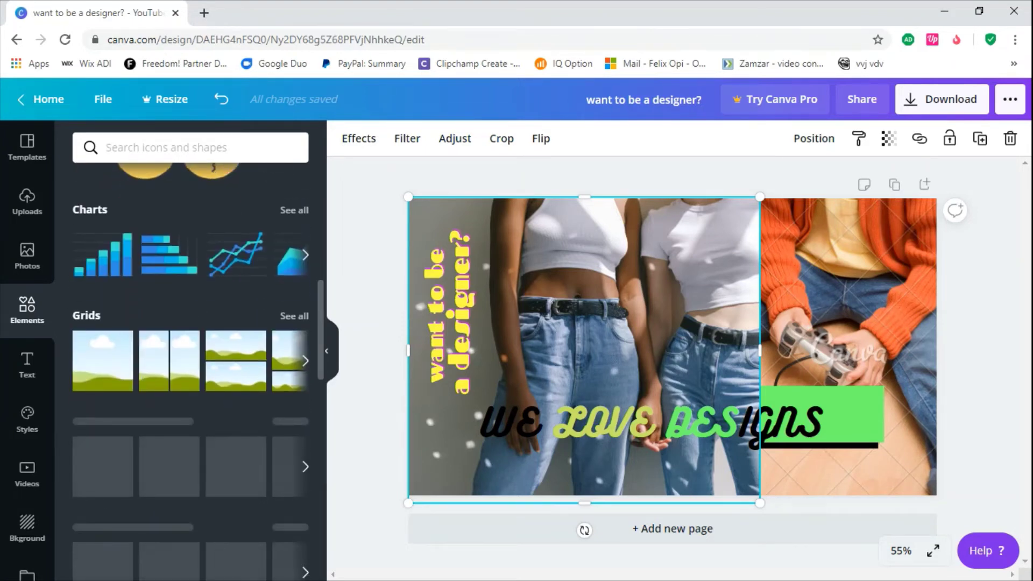
pyautogui.scroll(-3, 188, 349)
pyautogui.scroll(5, 188, 350)
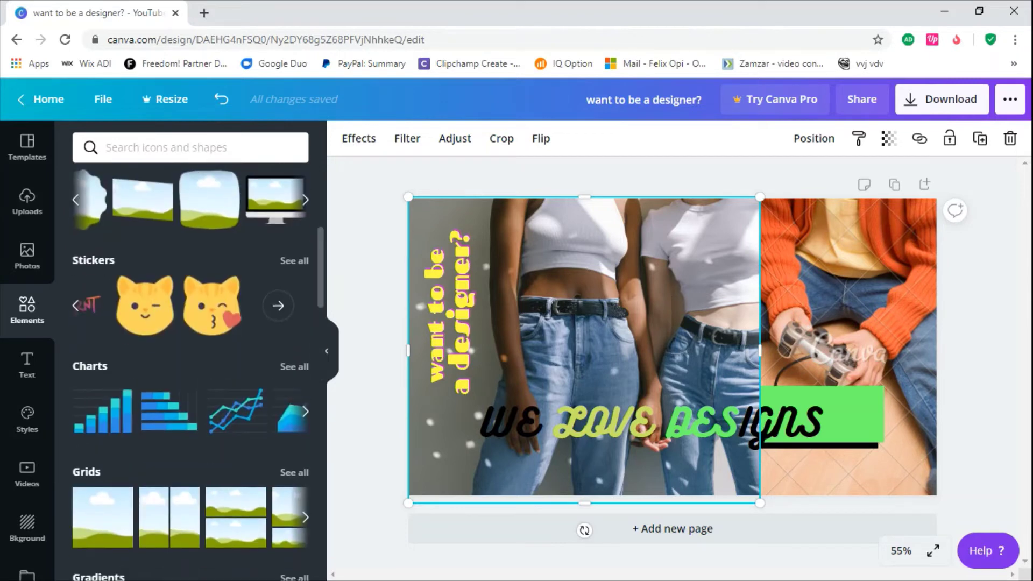
pyautogui.scroll(-8, 188, 350)
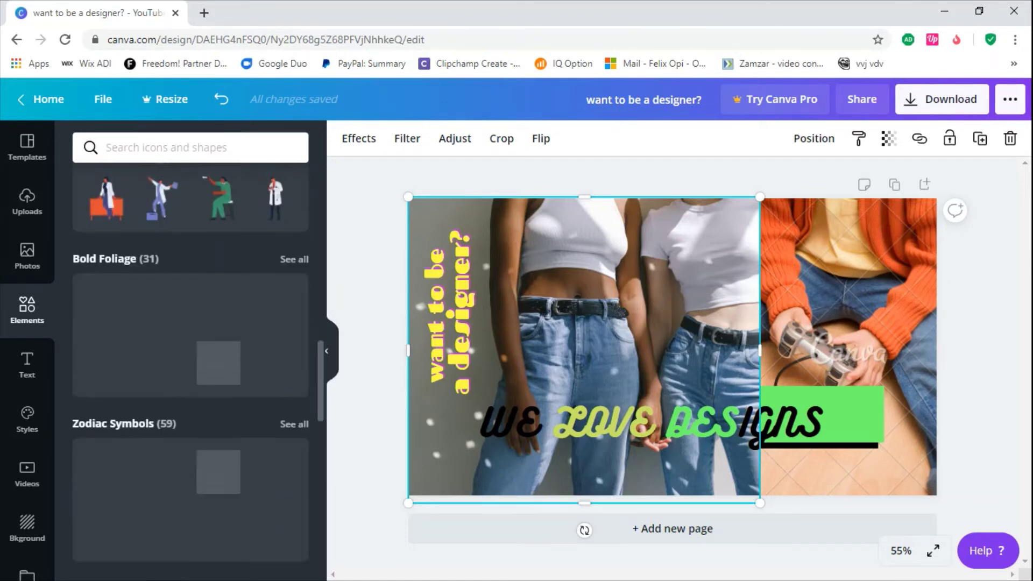
pyautogui.scroll(-4, 189, 350)
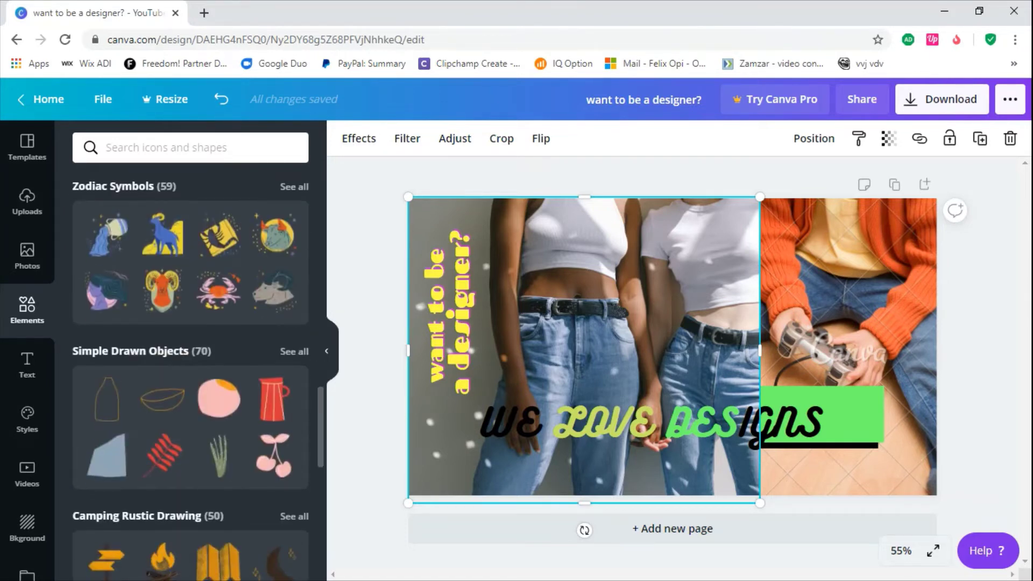
pyautogui.scroll(-2, 275, 415)
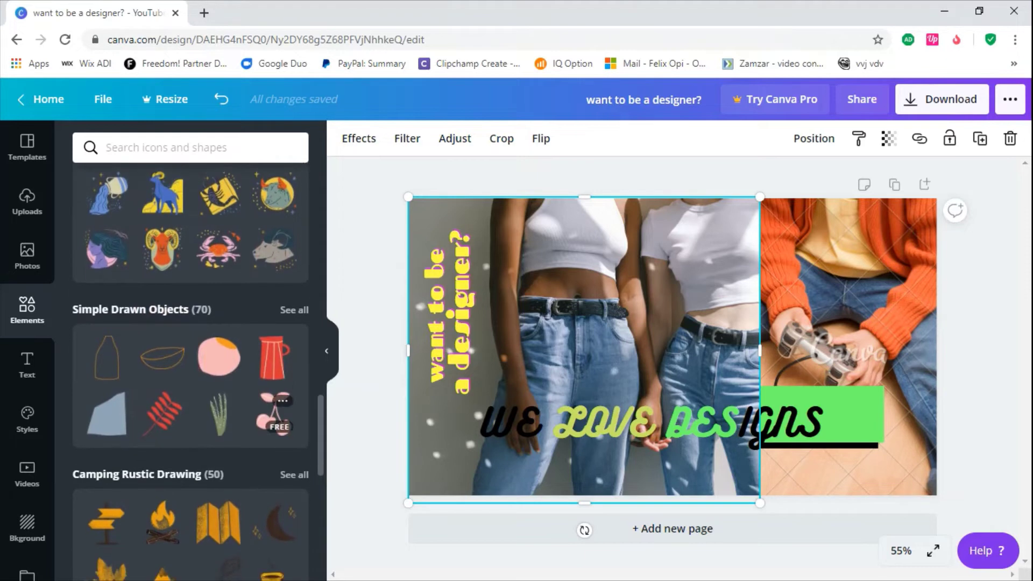
pyautogui.scroll(-10, 274, 414)
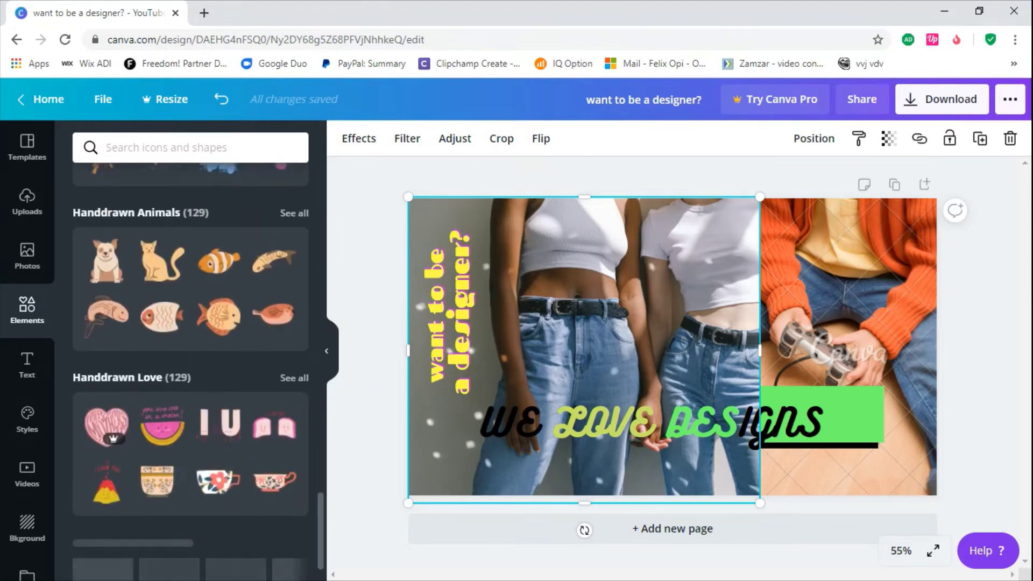
pyautogui.scroll(-5, 191, 350)
# Search the elements for "heart" and add the solid, wide premium heart to the upper middle of the thumbnail
pyautogui.click(161, 147)
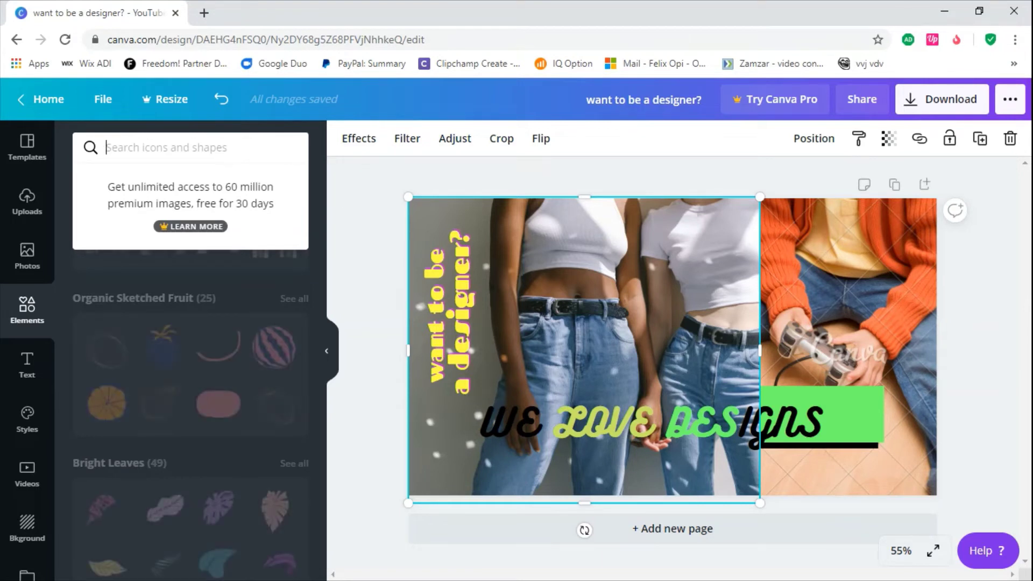
pyautogui.write('hea')
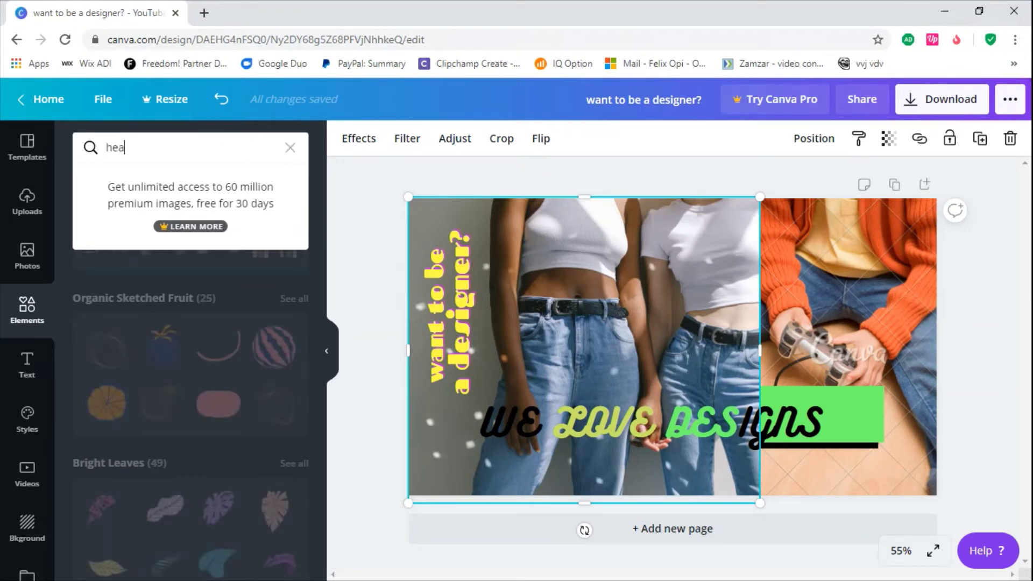
pyautogui.write('rt')
pyautogui.press('Return')
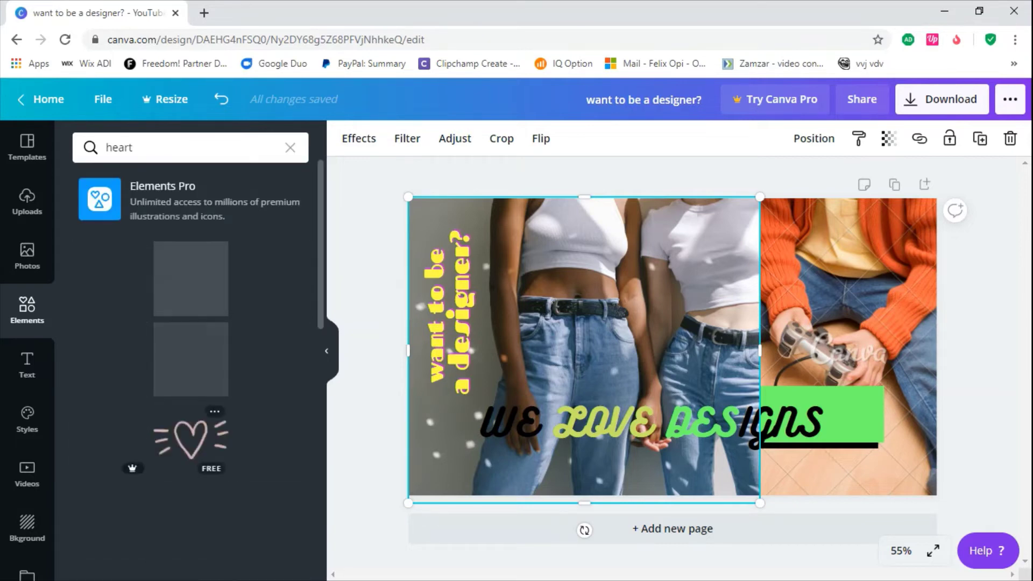
pyautogui.scroll(-10, 198, 371)
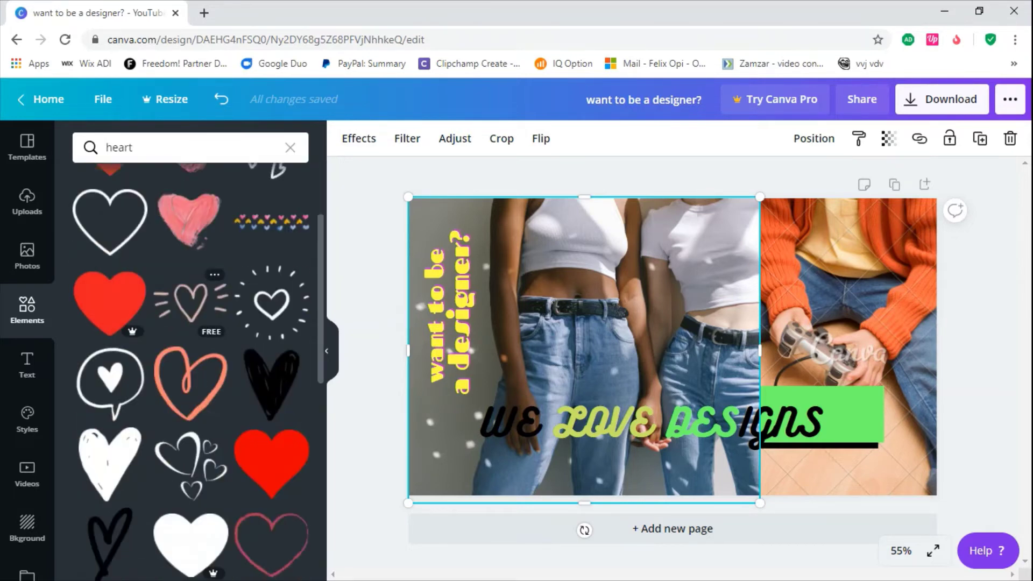
pyautogui.scroll(-8, 191, 371)
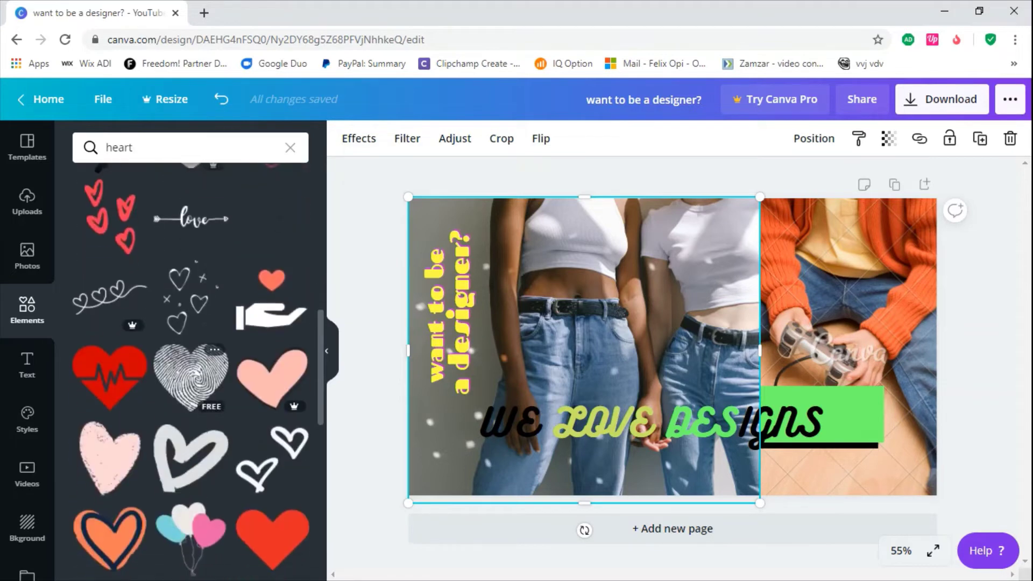
pyautogui.scroll(-1, 191, 371)
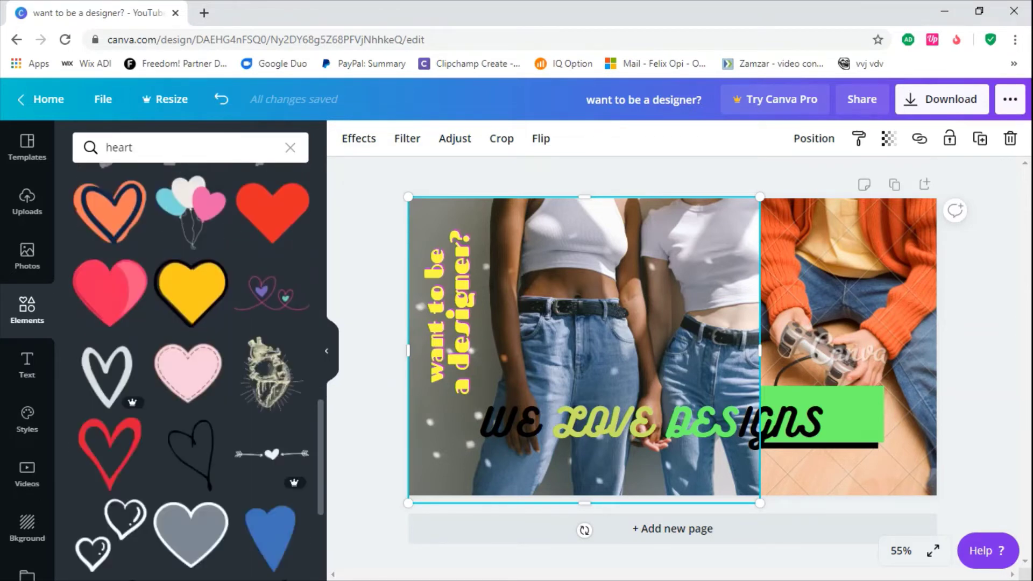
pyautogui.scroll(8, 191, 371)
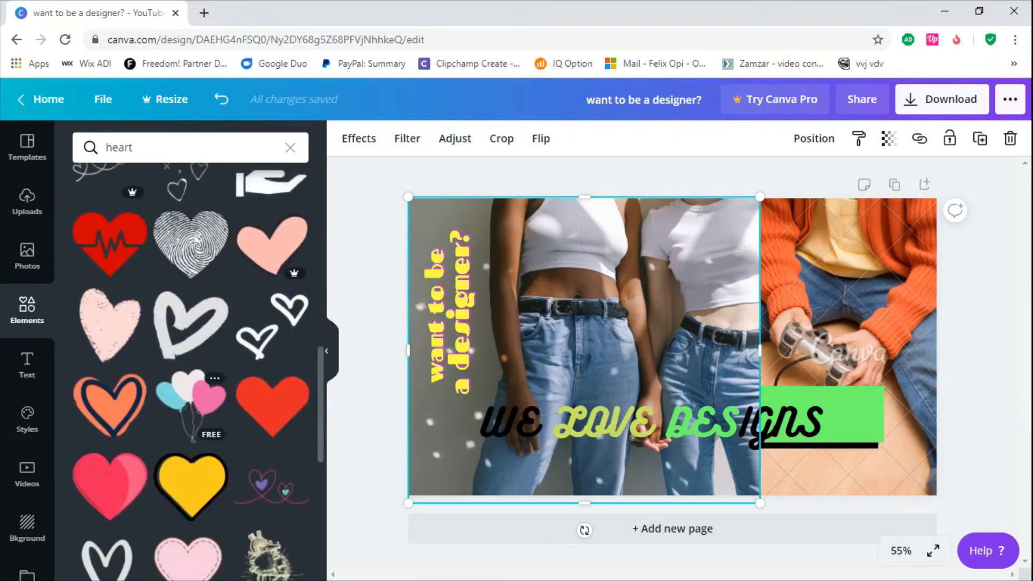
pyautogui.scroll(2, 191, 350)
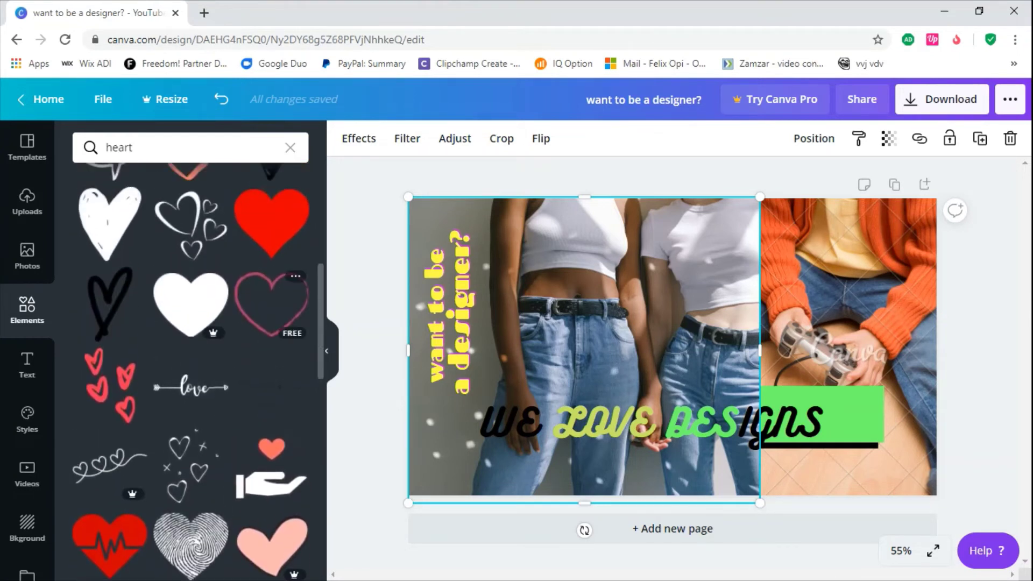
pyautogui.moveTo(191, 304); pyautogui.dragTo(672, 296)
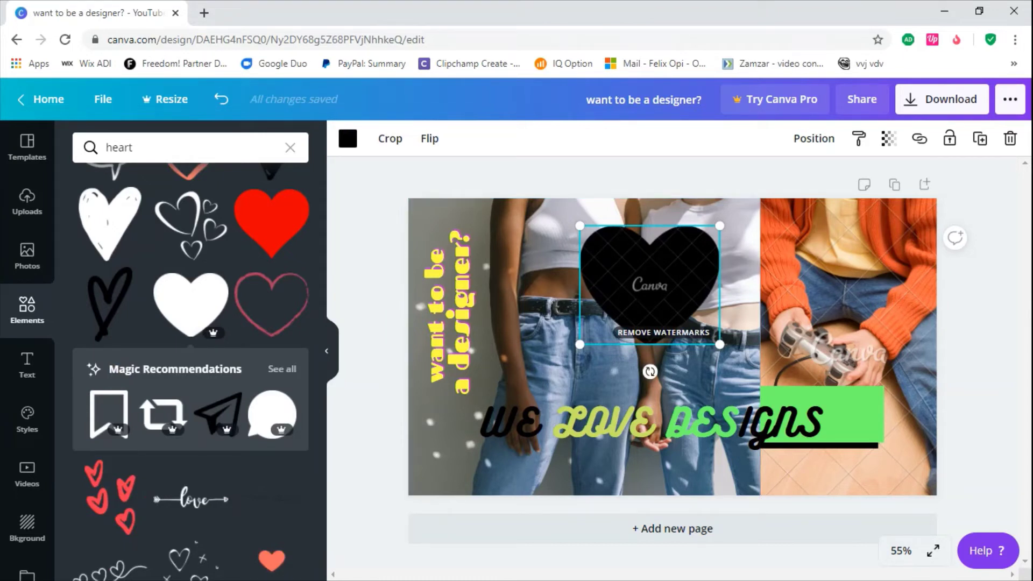
# Try to crop the black heart inward from its lower and upper right corners
pyautogui.click(390, 139)
pyautogui.click(650, 285)
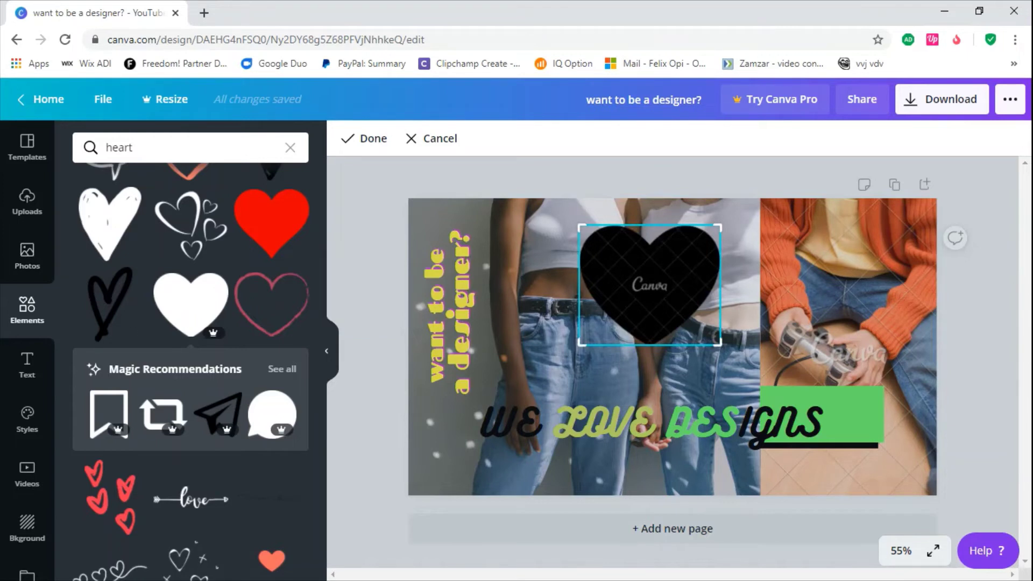
pyautogui.moveTo(717, 343)
pyautogui.mouseDown()
pyautogui.moveTo(681, 326)
pyautogui.moveTo(720, 327)
pyautogui.mouseUp()
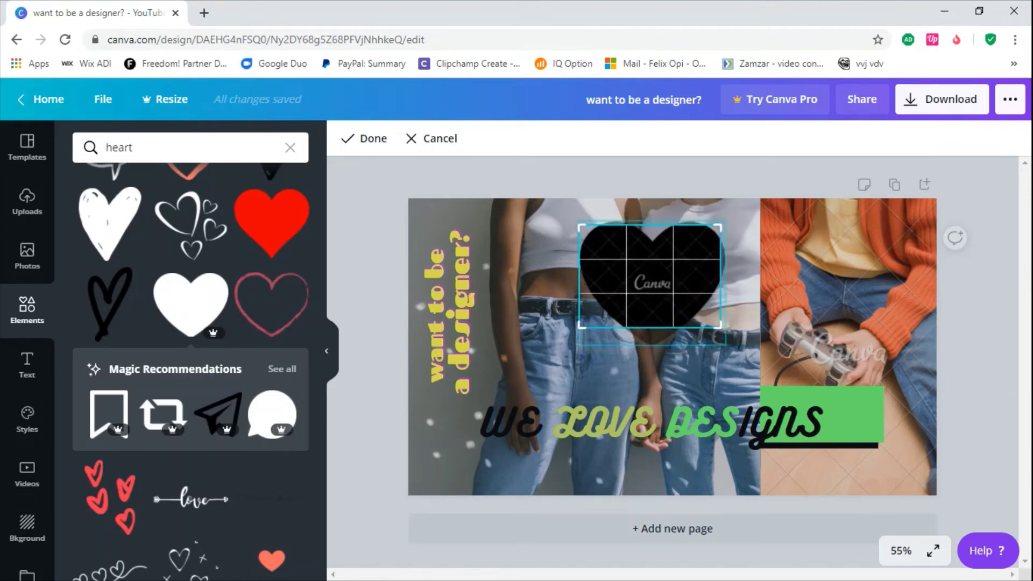
pyautogui.moveTo(720, 226); pyautogui.dragTo(703, 241)
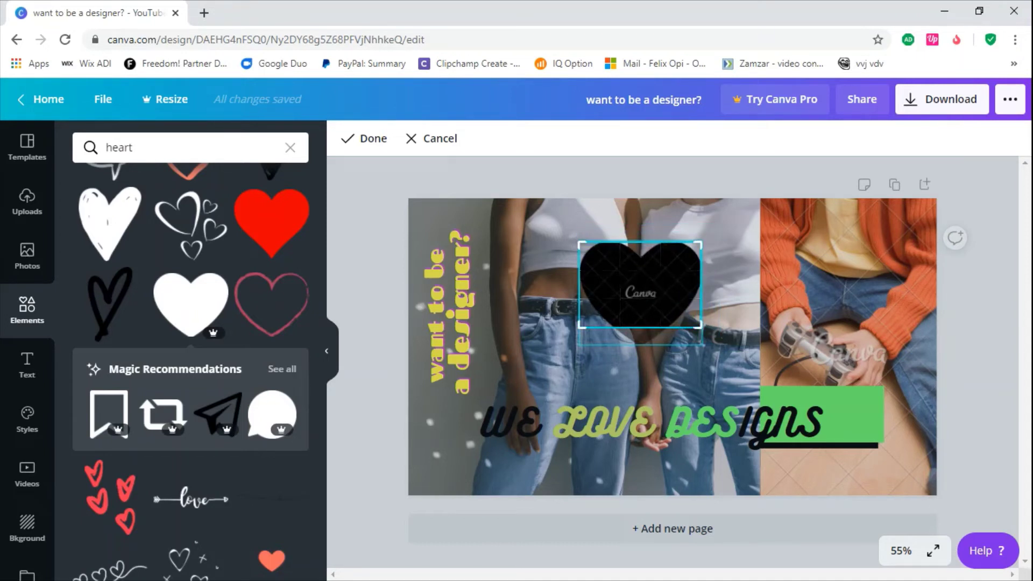
# Add the solid red heart and move it down over the word DESIGNS in the heading
pyautogui.click(271, 221)
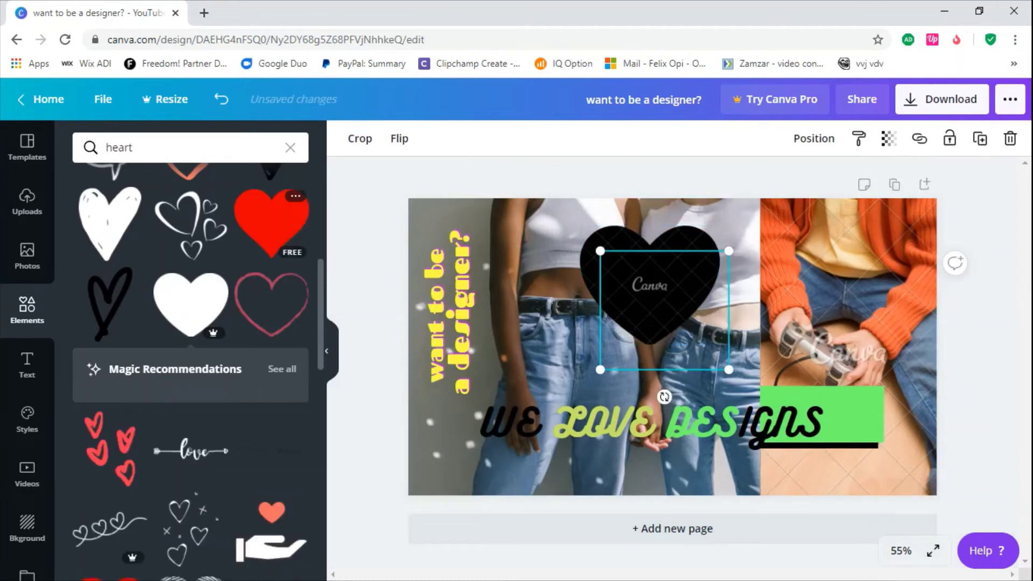
pyautogui.click(272, 220)
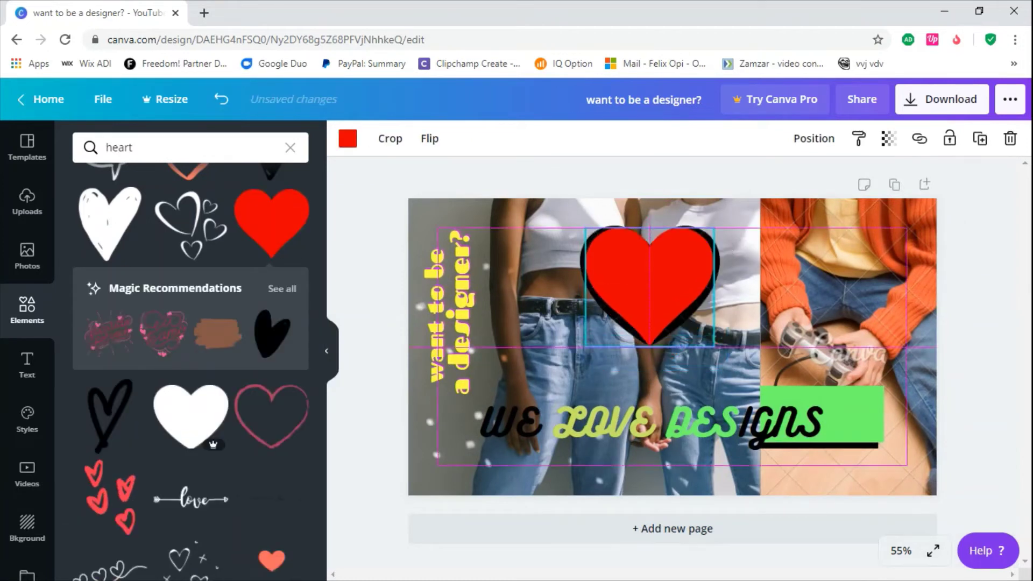
pyautogui.moveTo(664, 310); pyautogui.dragTo(720, 435)
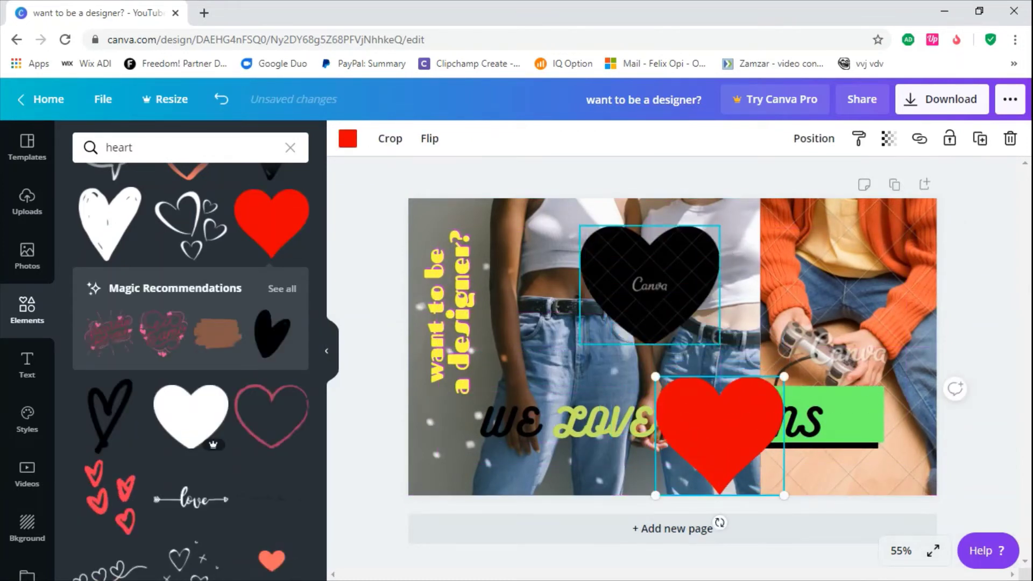
# Shrink the black heart to roughly half its size and position it above the red heart
pyautogui.click(649, 285)
pyautogui.moveTo(720, 225); pyautogui.dragTo(670, 268)
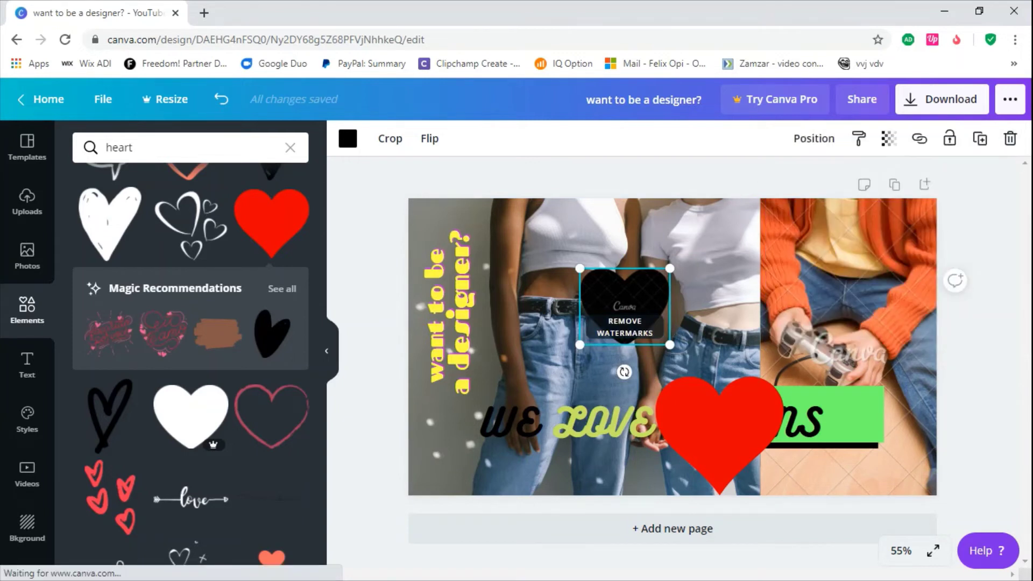
pyautogui.moveTo(579, 268); pyautogui.dragTo(655, 284)
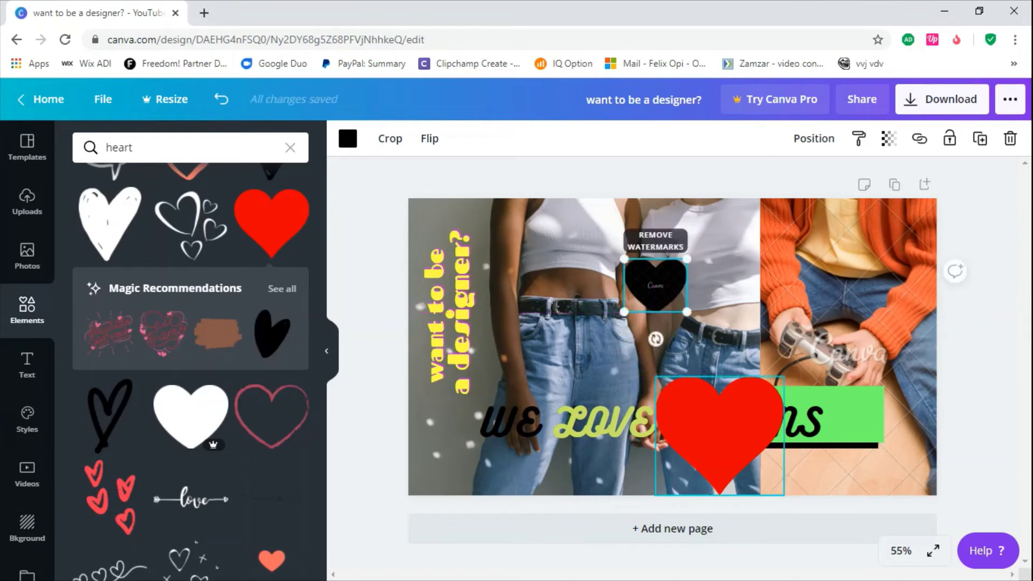
# Move the red heart up over the black heart and scale it down so it still covers it
pyautogui.click(719, 425)
pyautogui.moveTo(720, 425); pyautogui.dragTo(655, 280)
pyautogui.moveTo(719, 232); pyautogui.dragTo(700, 250)
pyautogui.moveTo(591, 350); pyautogui.dragTo(605, 338)
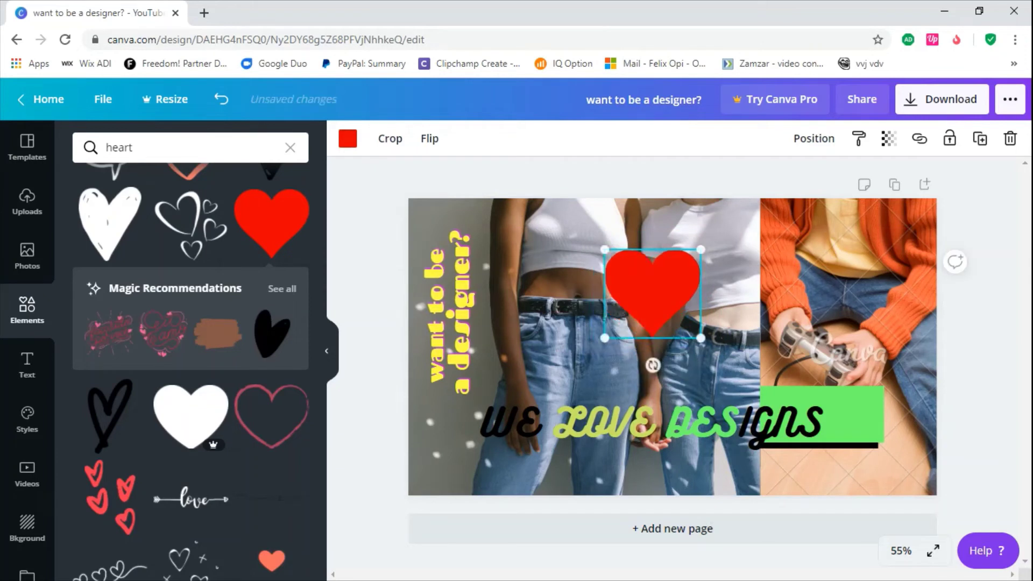
# Stretch the photo of the two people in jeans so it fills the whole thumbnail
pyautogui.click(600, 358)
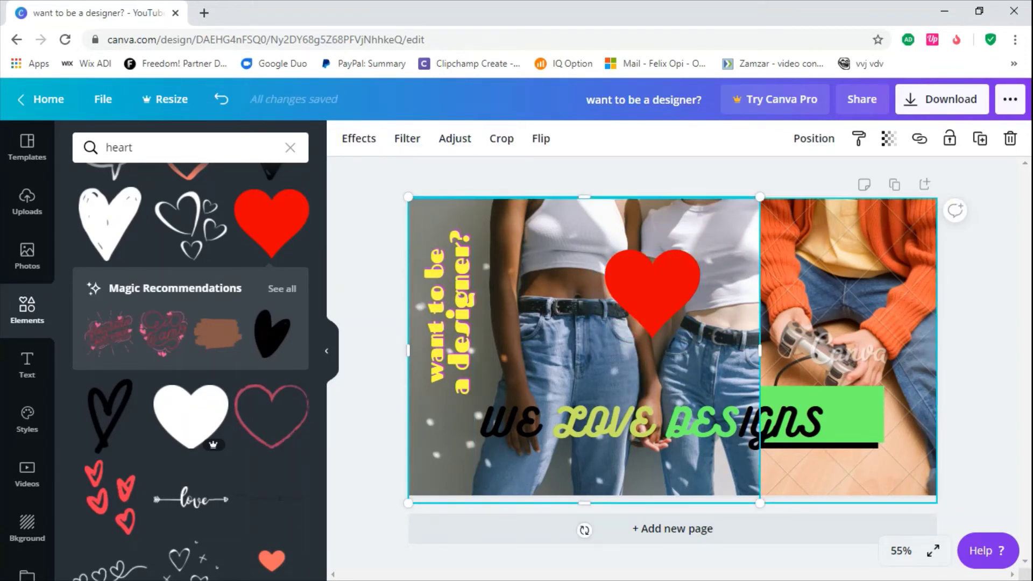
pyautogui.click(843, 308)
pyautogui.click(694, 365)
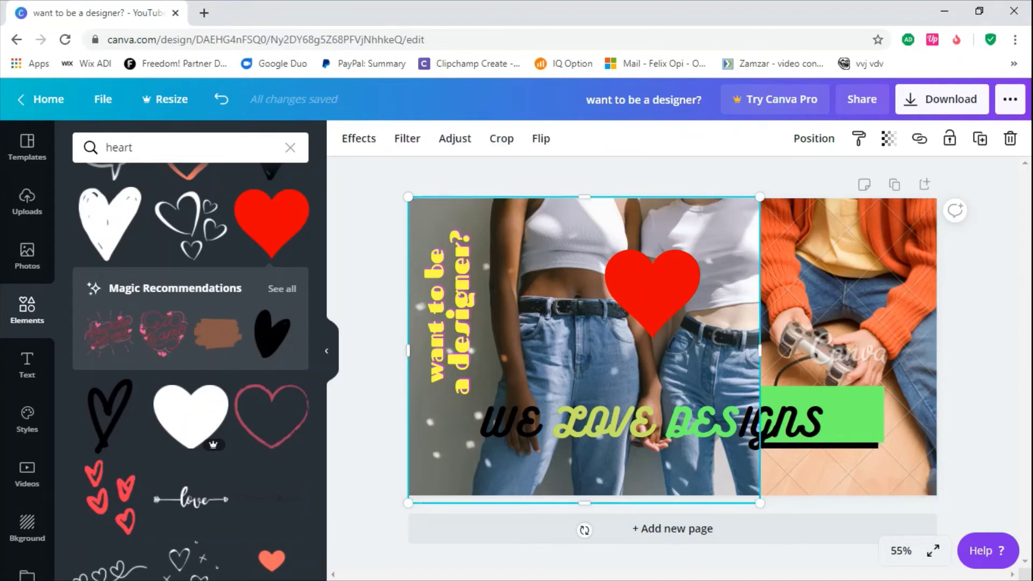
pyautogui.moveTo(760, 197); pyautogui.dragTo(725, 228)
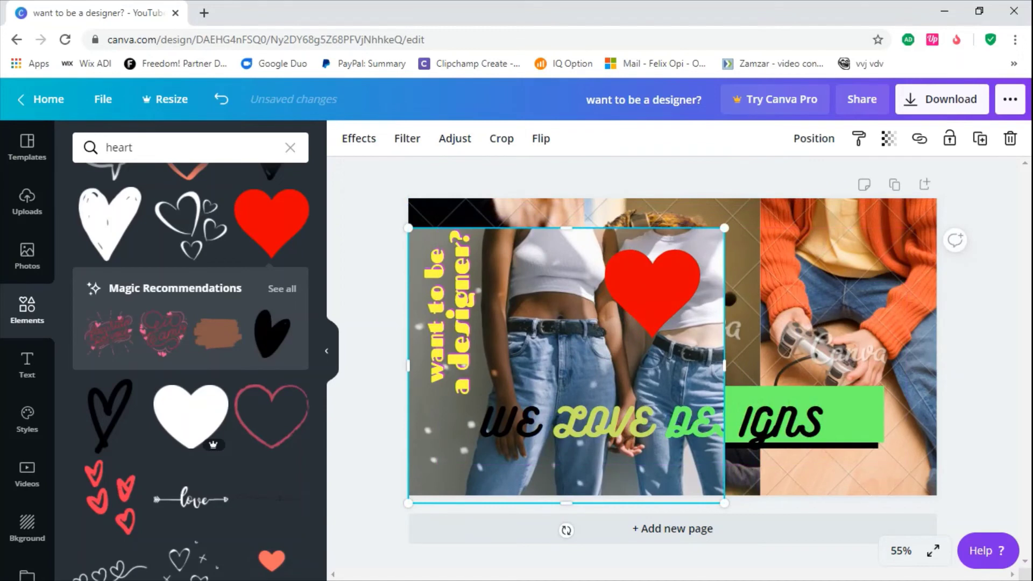
pyautogui.moveTo(725, 366); pyautogui.dragTo(937, 371)
pyautogui.moveTo(673, 228); pyautogui.dragTo(673, 199)
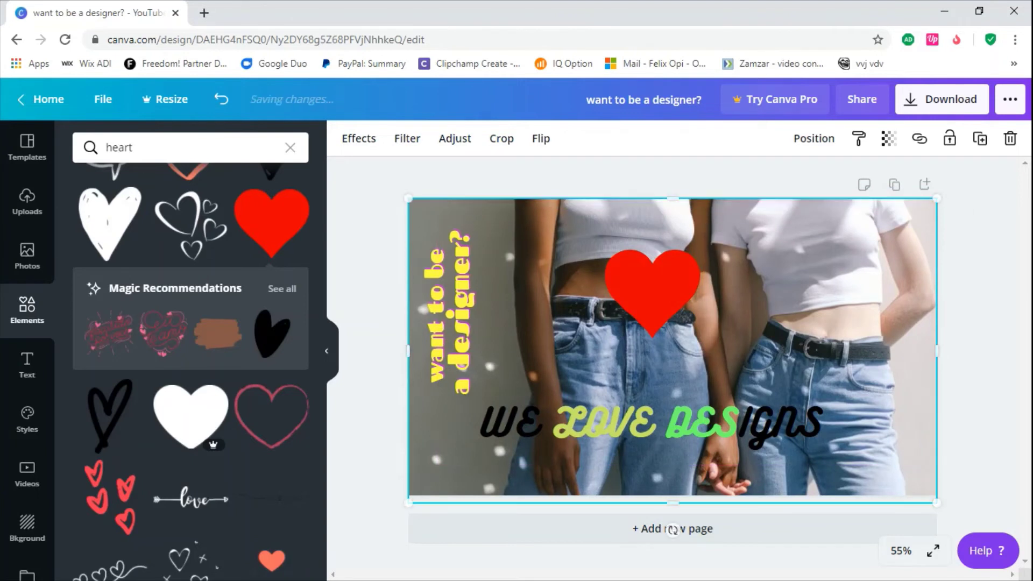
# Undo the last move of the red heart and the sending of the full-size jeans photo to the back
pyautogui.hotkey('ctrl', 'z')
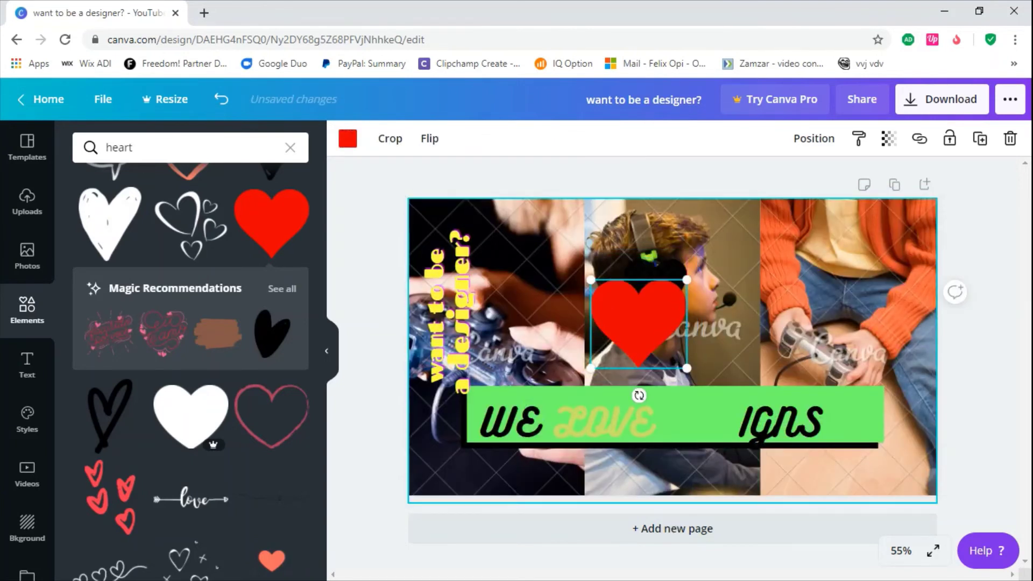
pyautogui.hotkey('ctrl', 'z')
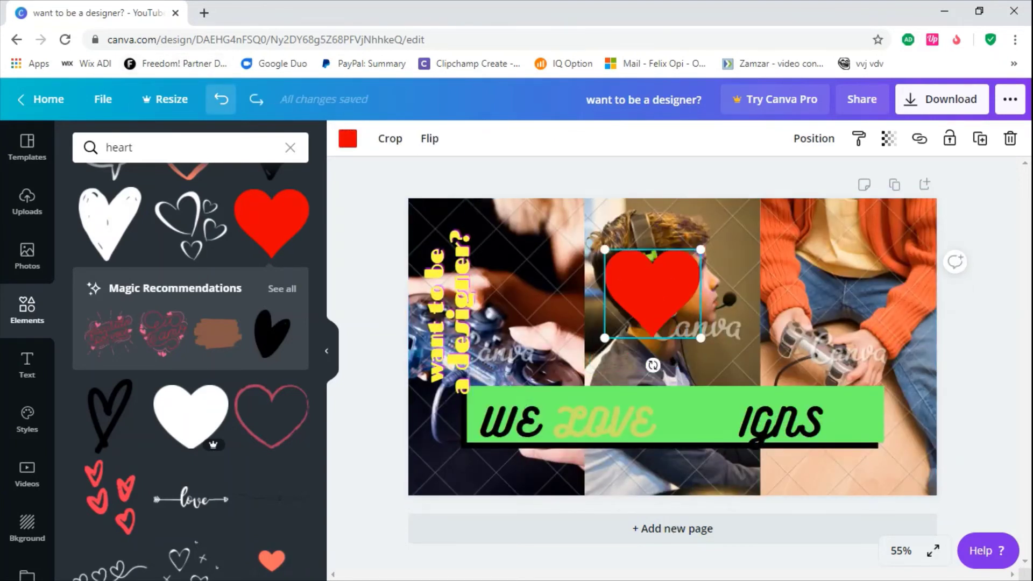
pyautogui.hotkey('ctrl', 'z')
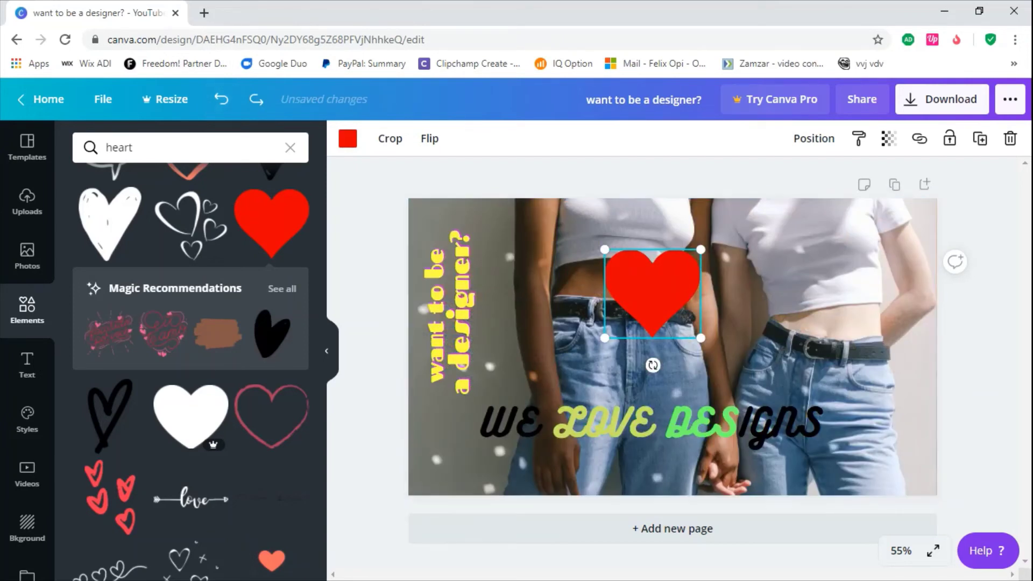
# Shrink the red heart and move both hearts below the heading, with the red one just under the end of LOVE
pyautogui.moveTo(604, 338); pyautogui.dragTo(633, 313)
pyautogui.moveTo(667, 280); pyautogui.dragTo(732, 465)
pyautogui.moveTo(613, 298); pyautogui.dragTo(699, 465)
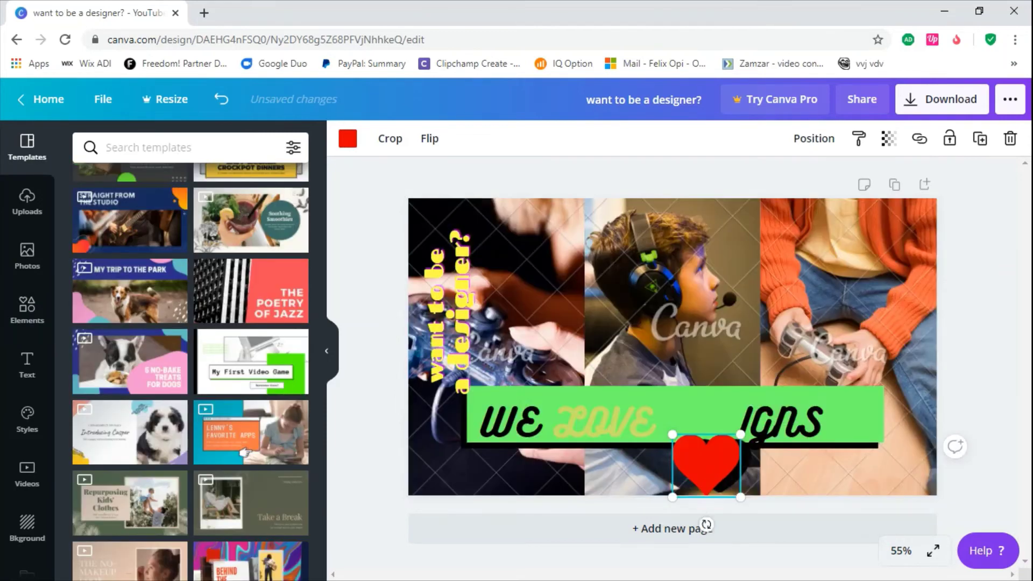
pyautogui.moveTo(706, 466); pyautogui.dragTo(655, 462)
# Delete the small black heart next to the red one
pyautogui.click(720, 466)
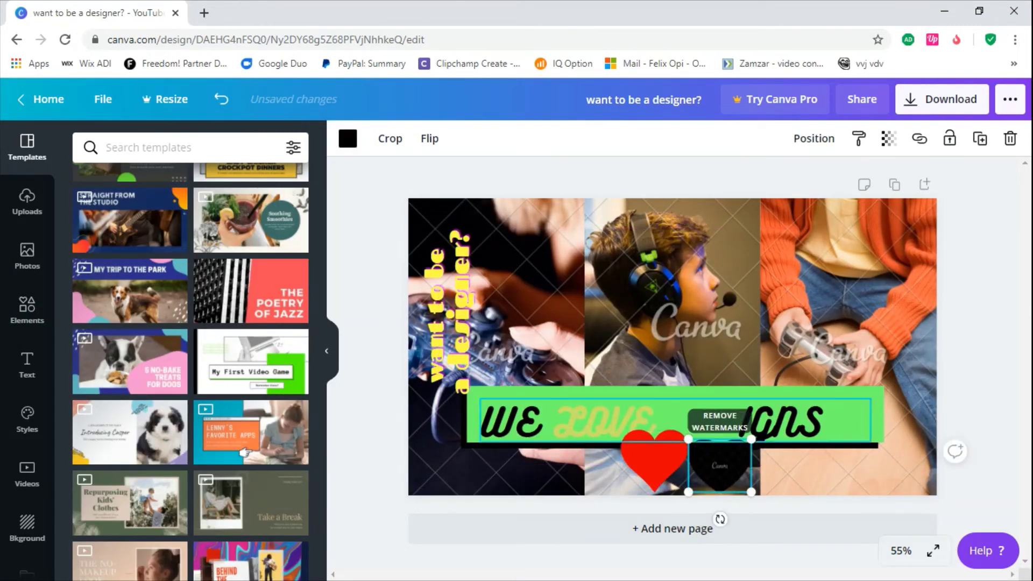
pyautogui.rightClick(720, 466)
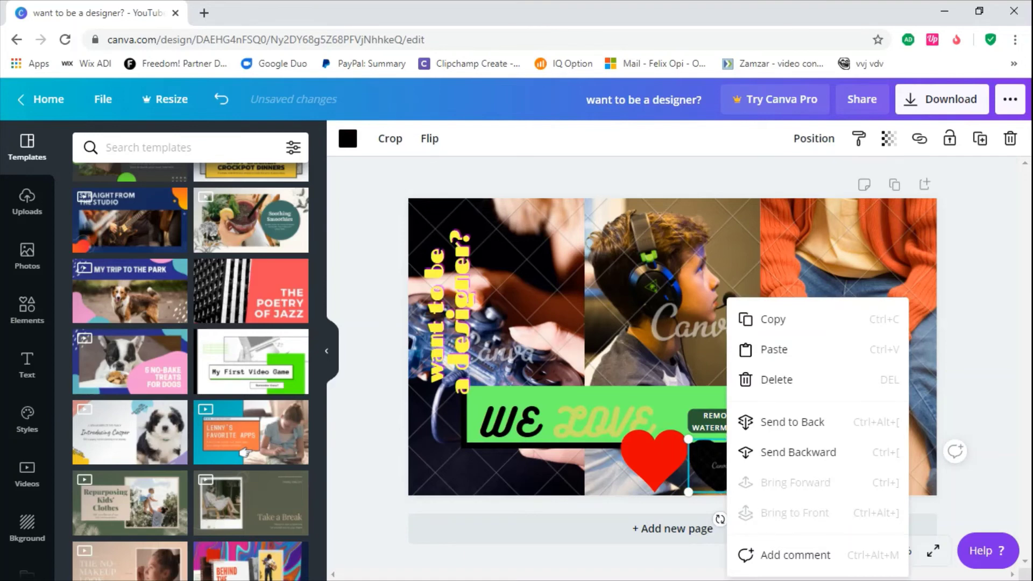
pyautogui.click(776, 379)
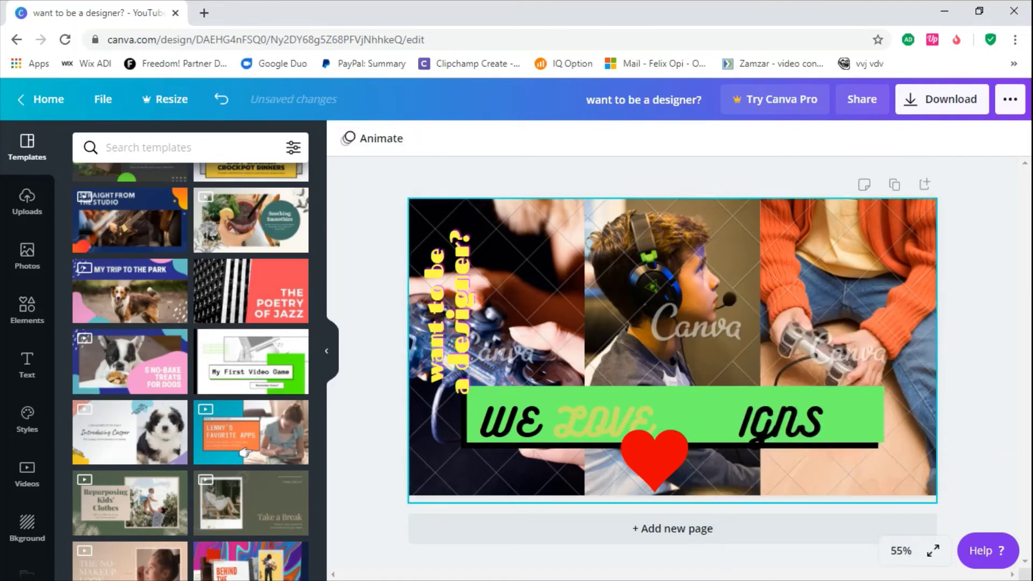
# Delete the template's three gaming photos together with the grid that holds them
pyautogui.click(672, 344)
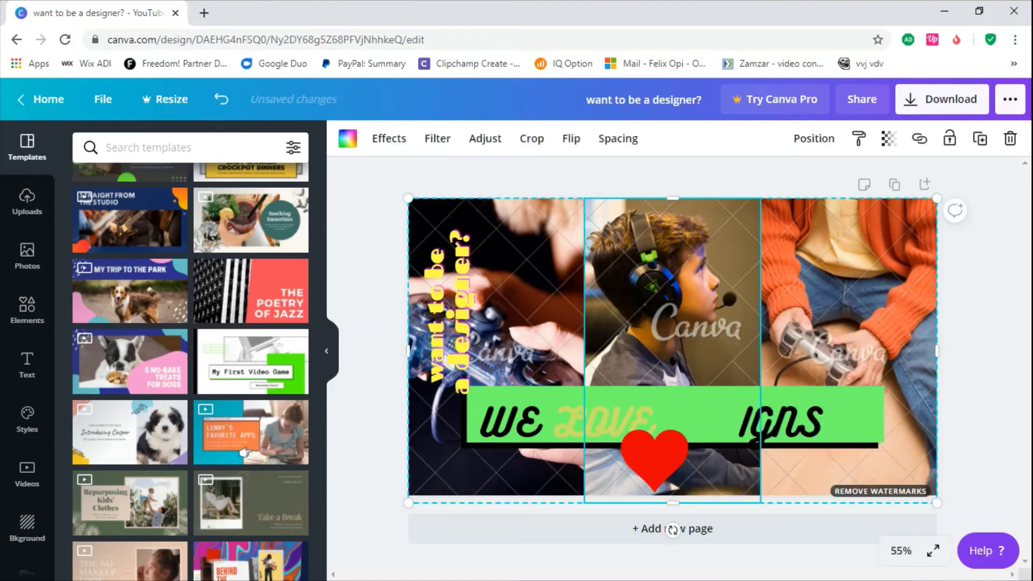
pyautogui.rightClick(676, 297)
pyautogui.click(704, 378)
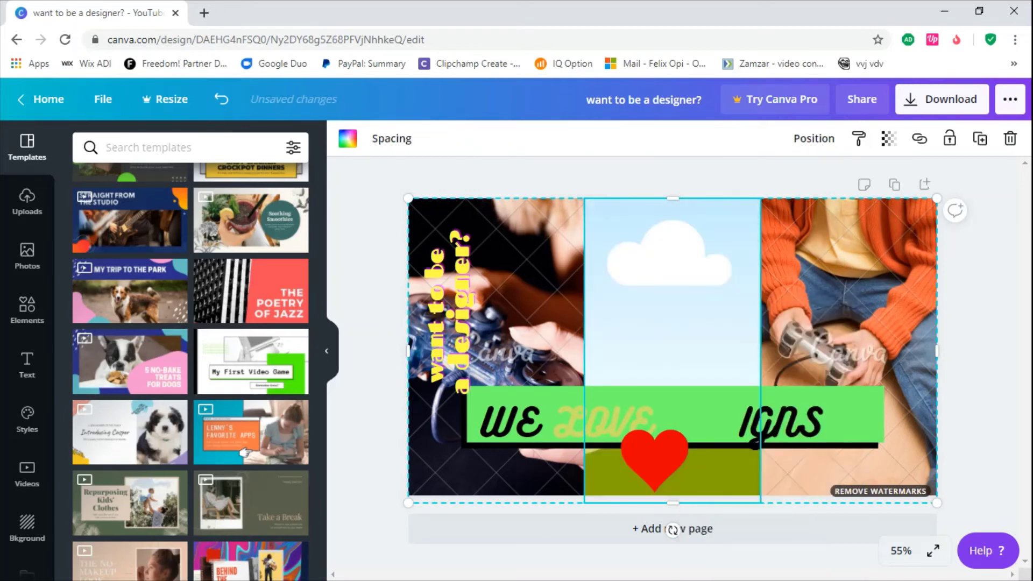
pyautogui.click(827, 299)
pyautogui.rightClick(827, 299)
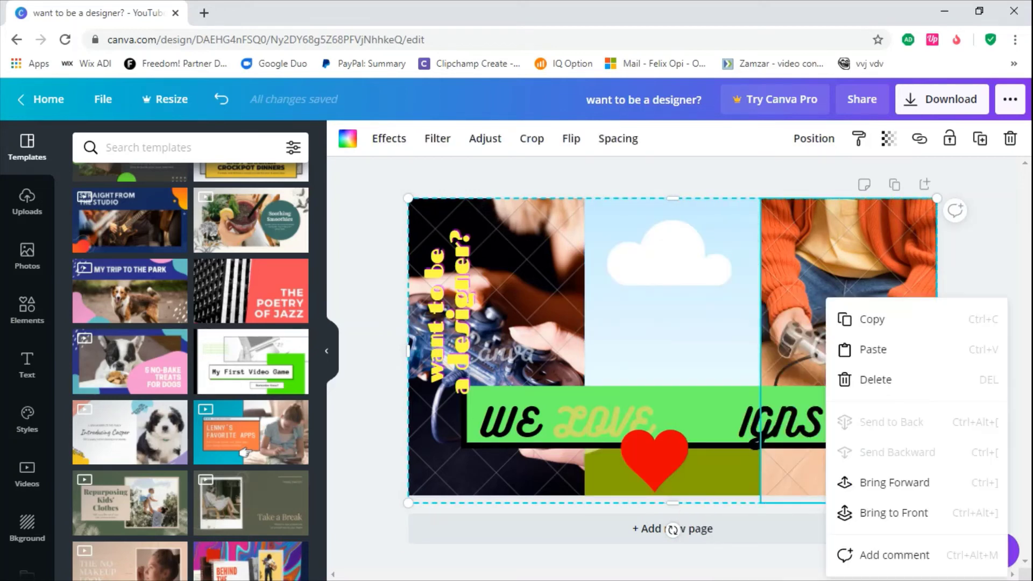
pyautogui.click(875, 379)
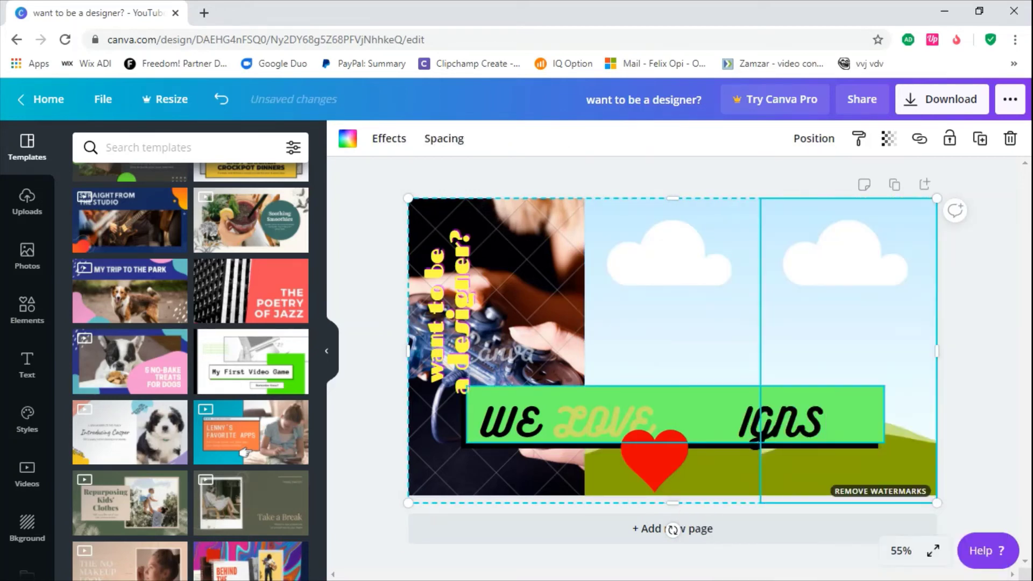
pyautogui.rightClick(523, 299)
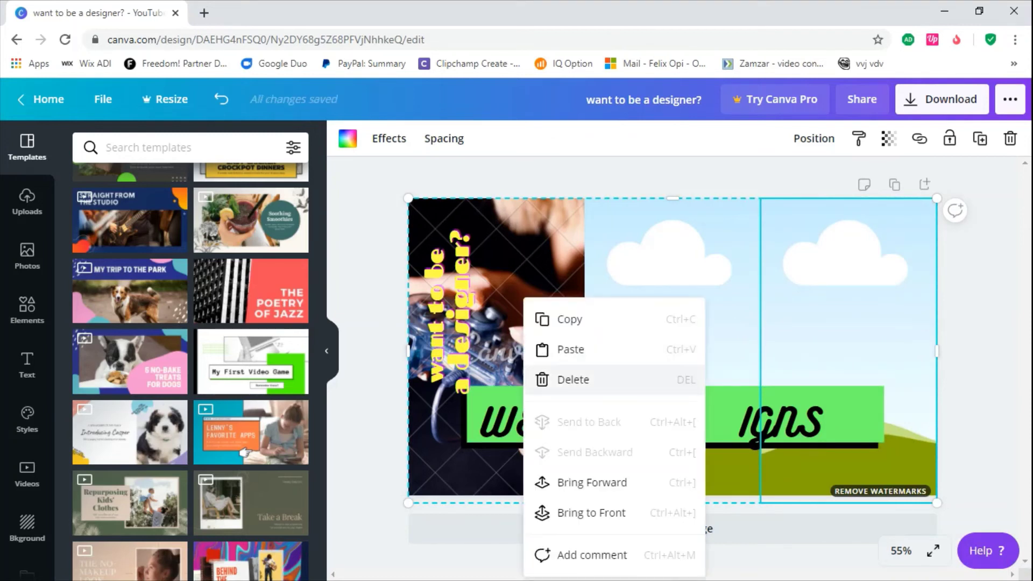
pyautogui.click(560, 379)
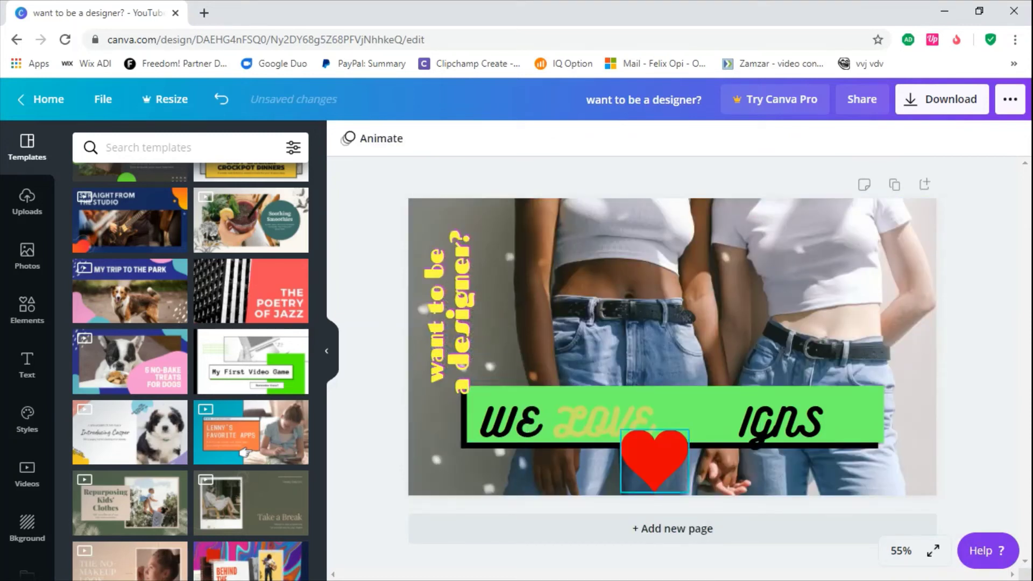
# Move the red heart above the green heading bar and recolour the entire heading WE LOVE DESIGNS black
pyautogui.moveTo(655, 458); pyautogui.dragTo(715, 337)
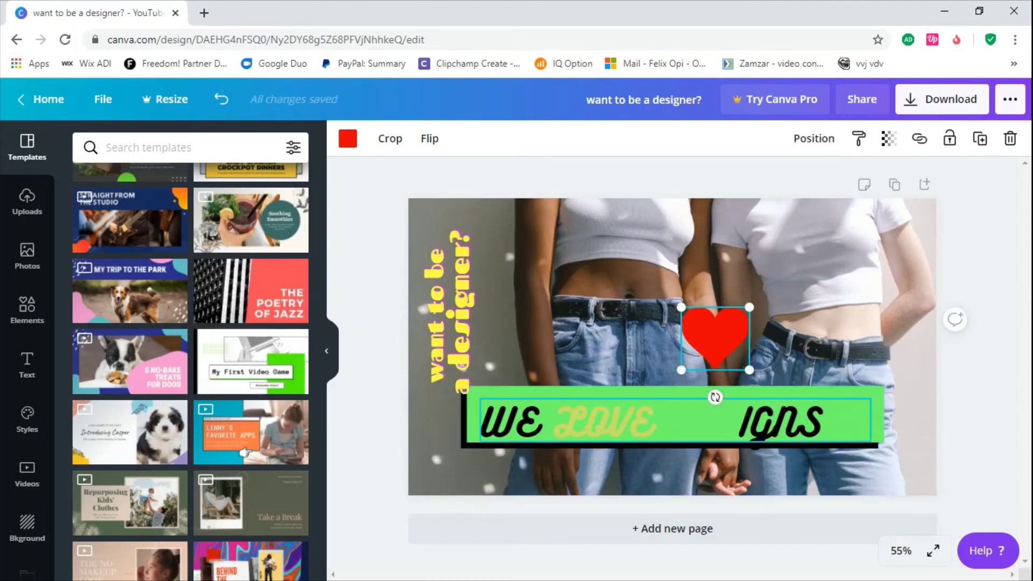
pyautogui.click(694, 423)
pyautogui.doubleClick(740, 424)
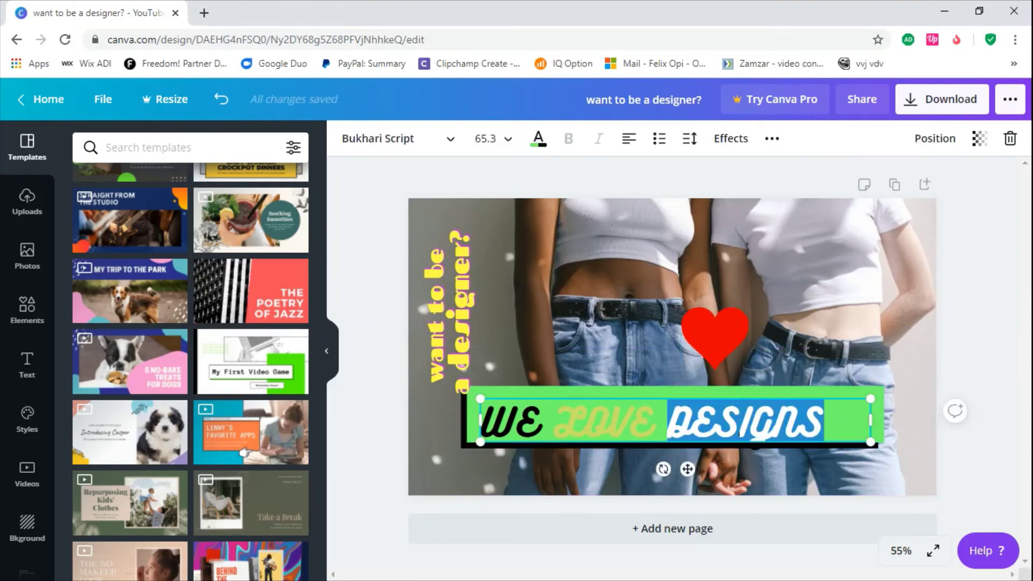
pyautogui.press('Escape')
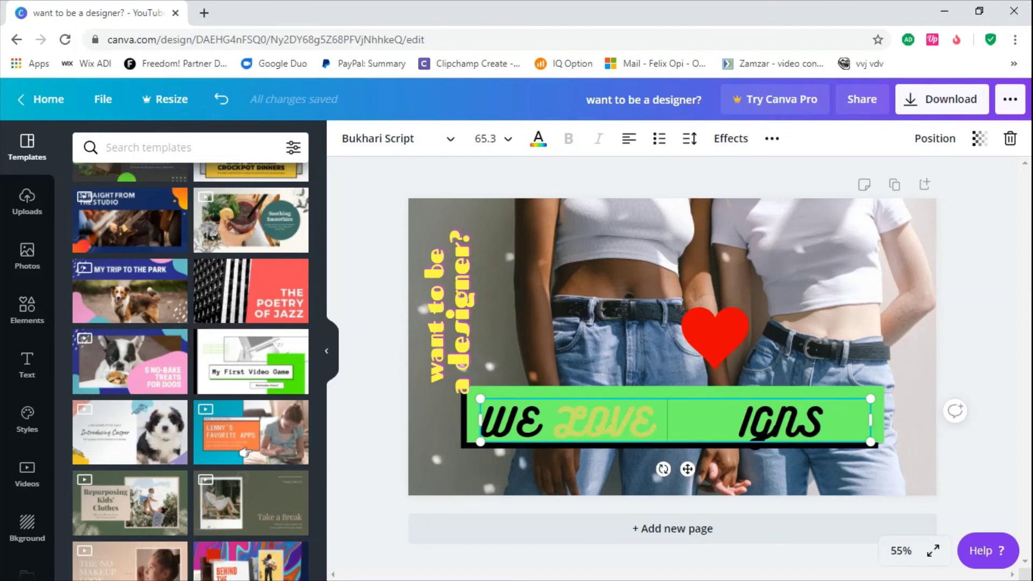
pyautogui.hotkey('shift', 'End')
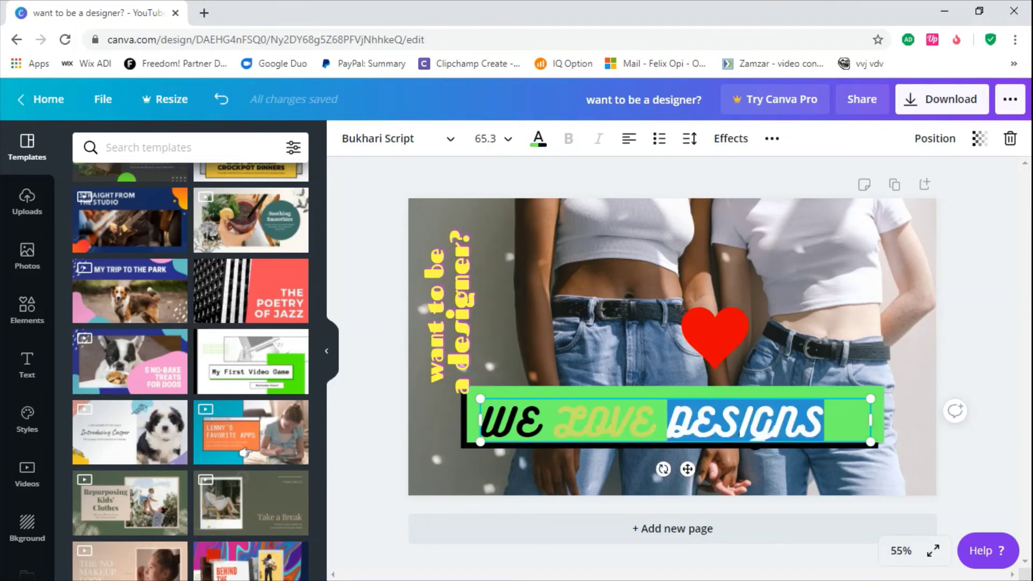
pyautogui.press('Escape')
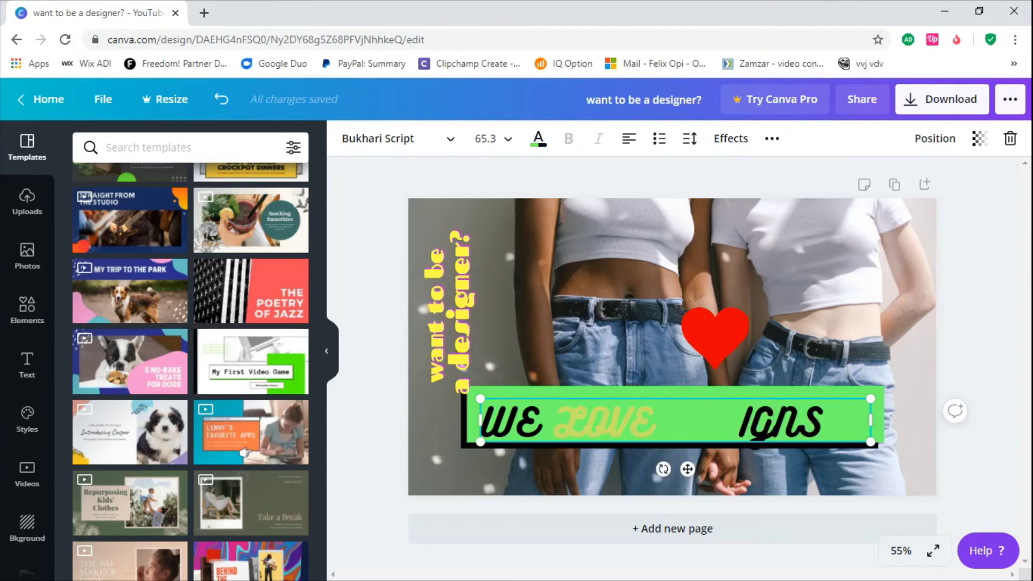
pyautogui.click(538, 138)
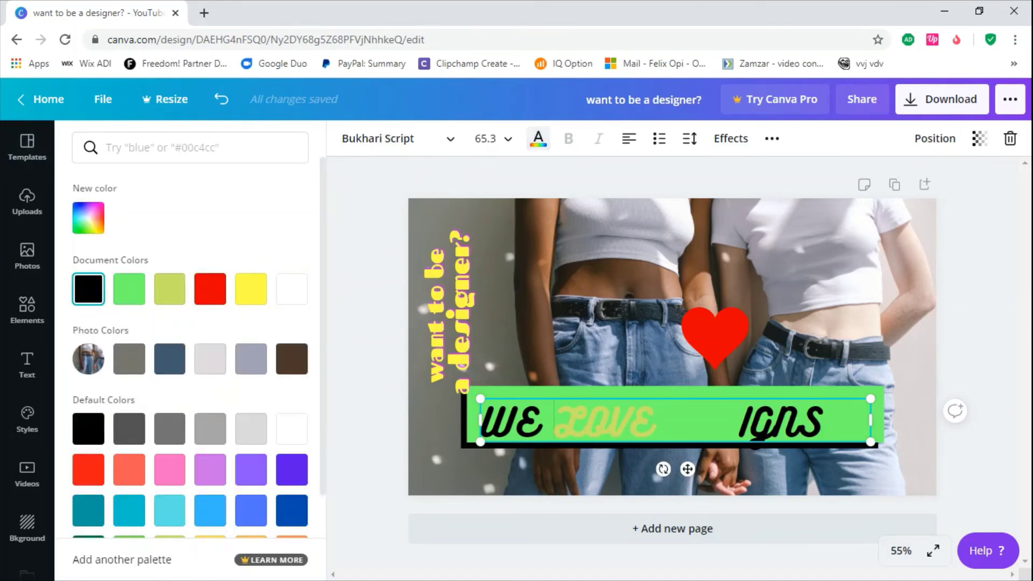
pyautogui.click(88, 289)
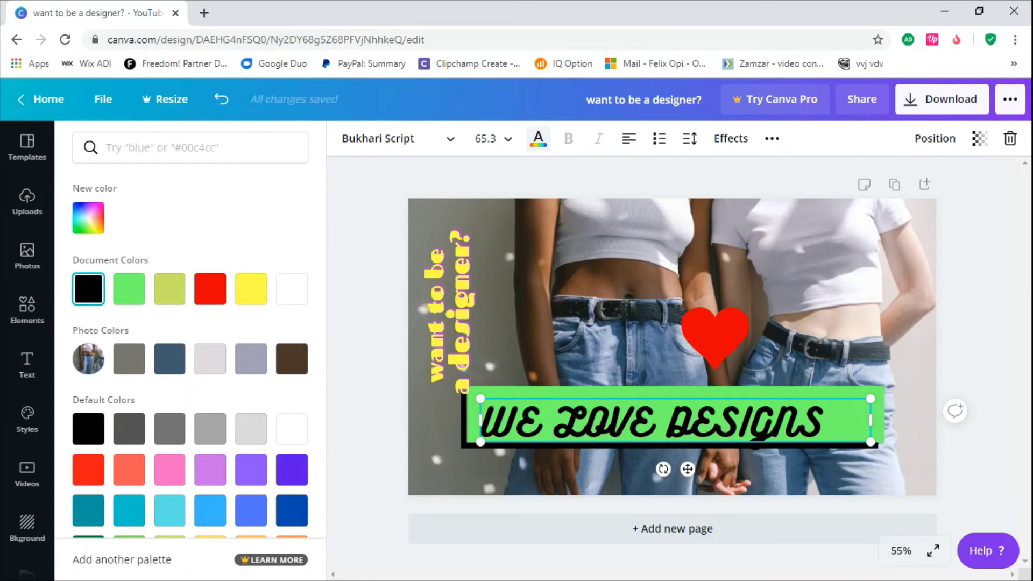
# Enlarge the red heart and move it up between the two people's white shirts
pyautogui.click(715, 336)
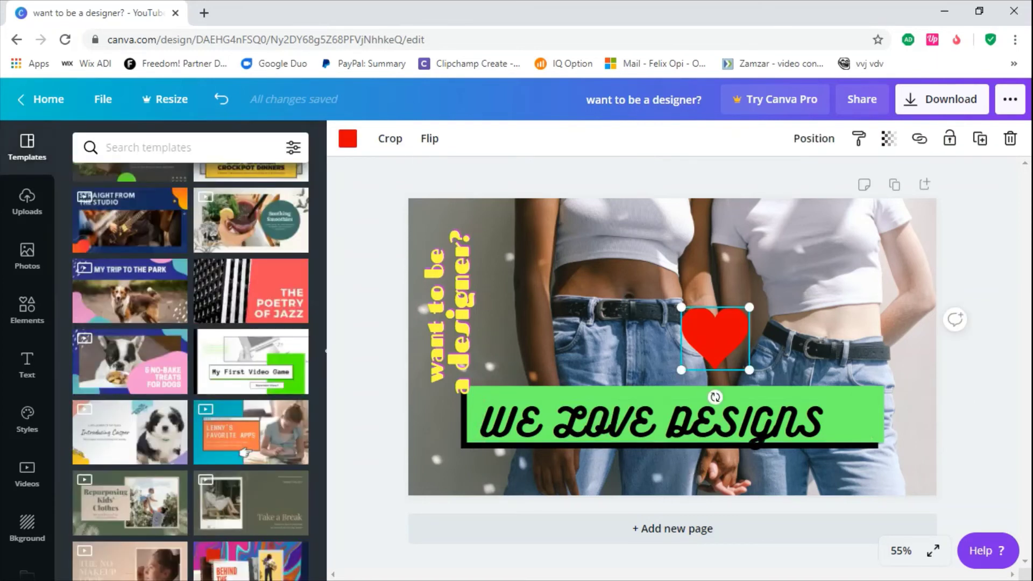
pyautogui.moveTo(749, 307); pyautogui.dragTo(779, 278)
pyautogui.moveTo(730, 323); pyautogui.dragTo(724, 266)
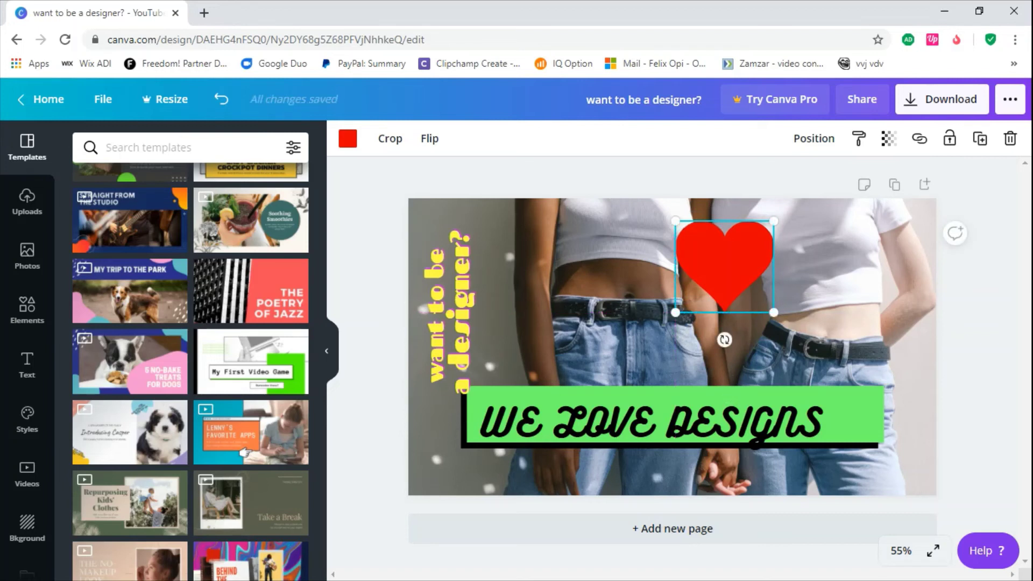
# Shift the vertical caption slightly left, towards the thumbnail's edge and clear of the heading bar
pyautogui.click(446, 312)
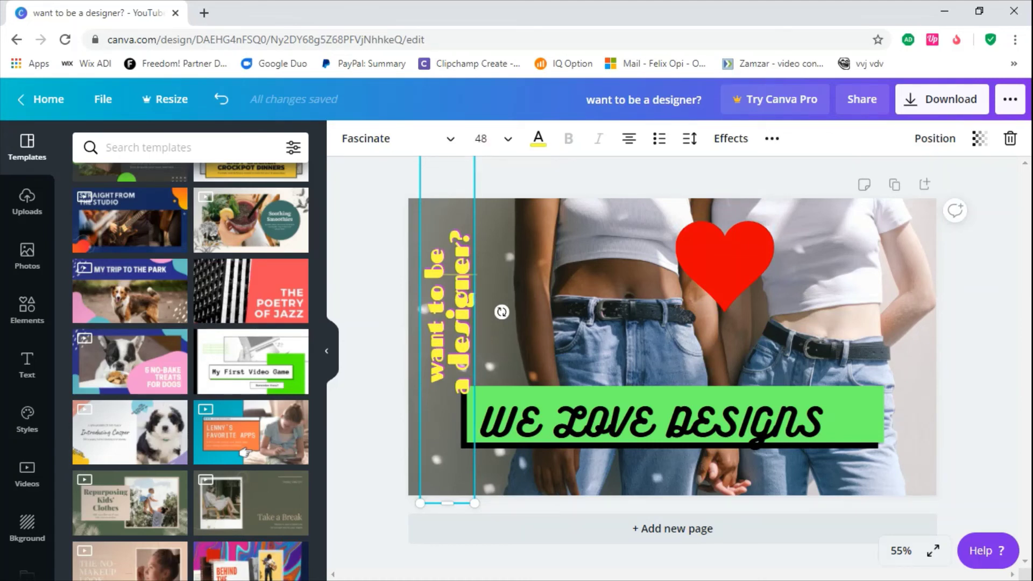
pyautogui.moveTo(447, 312); pyautogui.dragTo(439, 313)
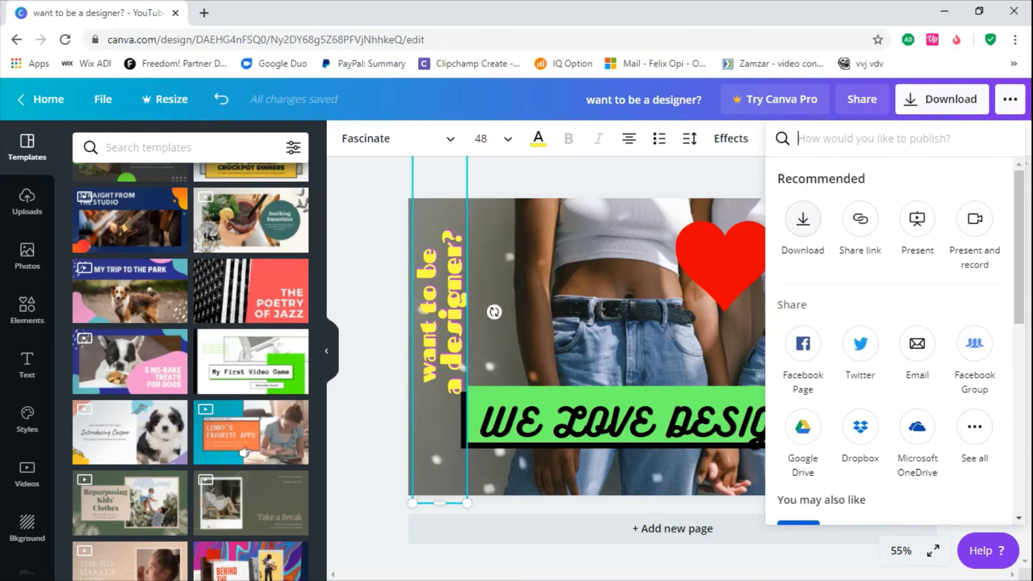
# Download the finished thumbnail as a PNG and open the downloaded image file
pyautogui.click(803, 218)
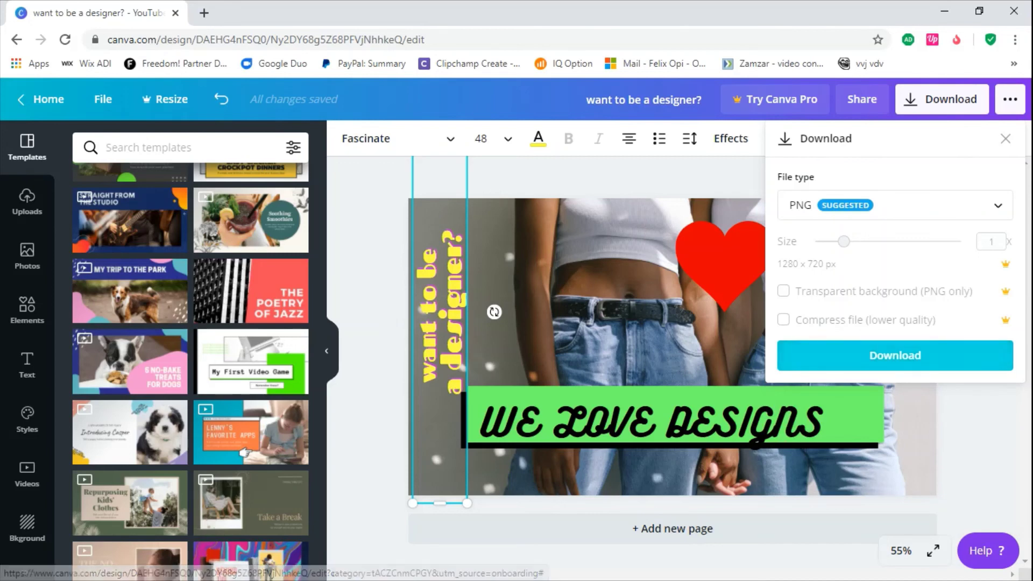
pyautogui.click(894, 355)
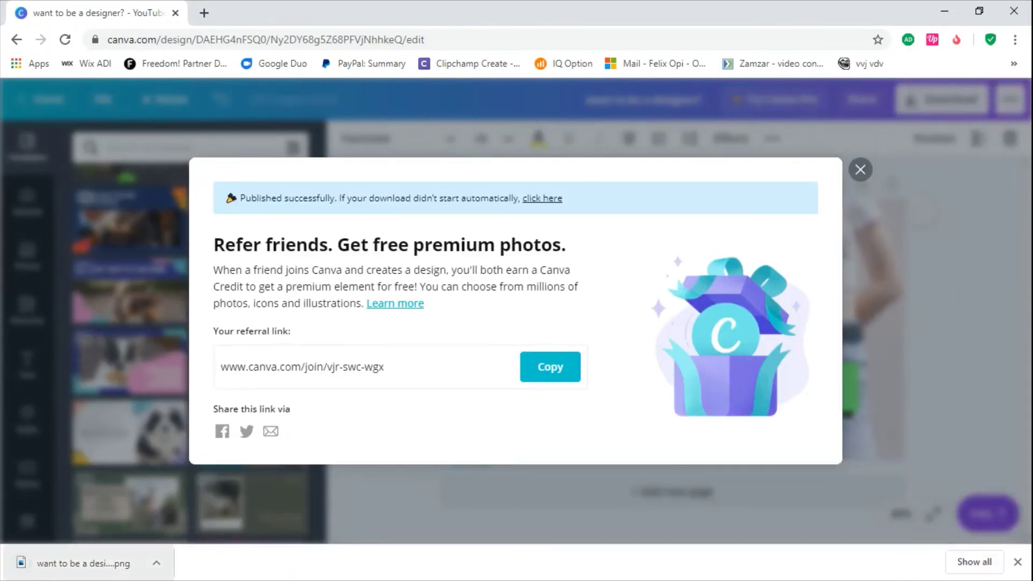
pyautogui.click(84, 563)
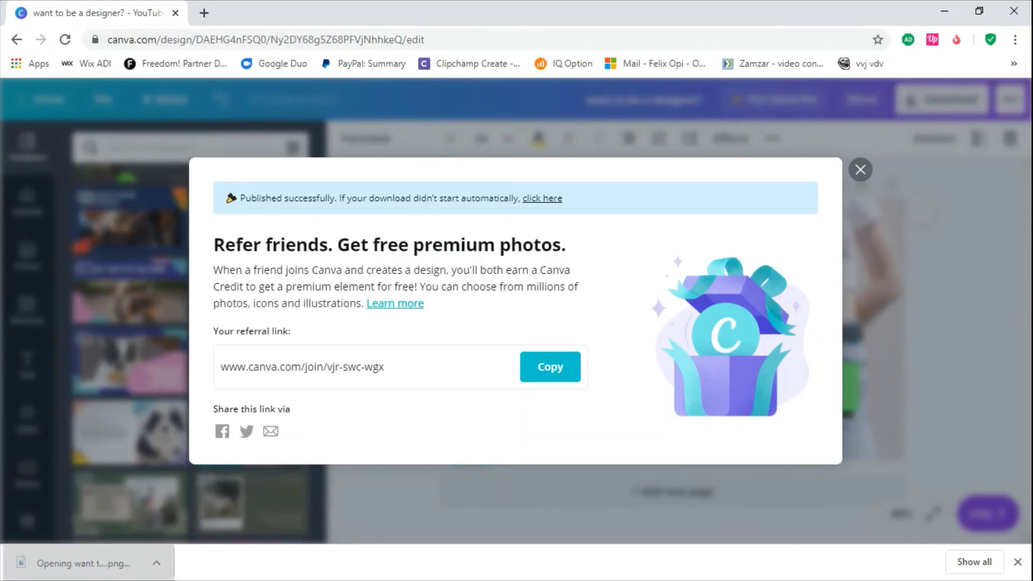